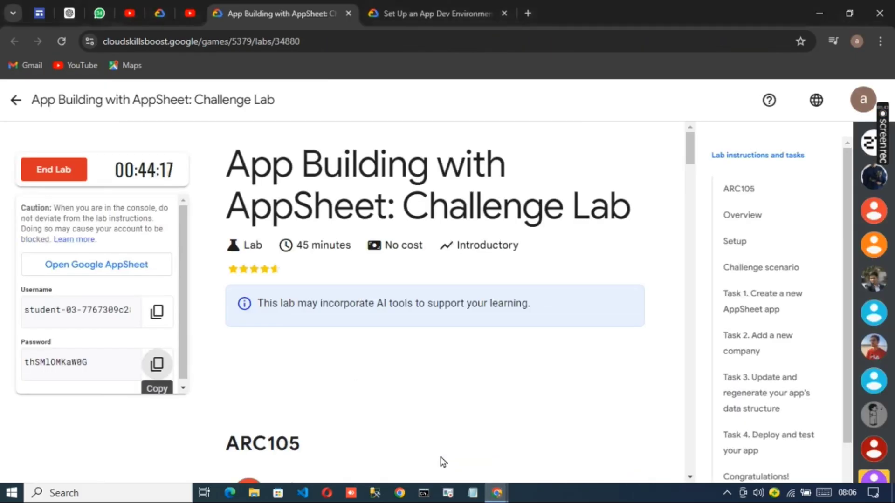
Open the companies sheet link from Task 1 of the lab in the incognito session and make a copy of it.
{"action": "left_click", "coordinate": [754, 299]}
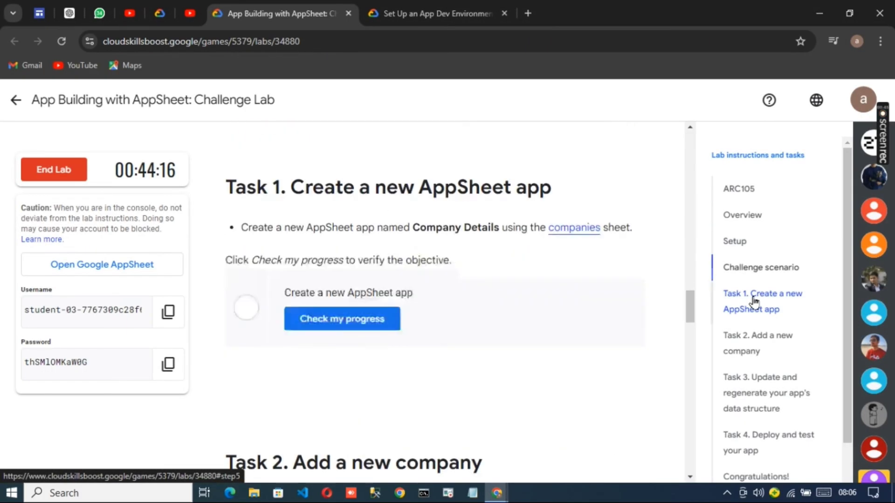
{"action": "right_click", "coordinate": [578, 210]}
{"action": "left_click", "coordinate": [625, 259]}
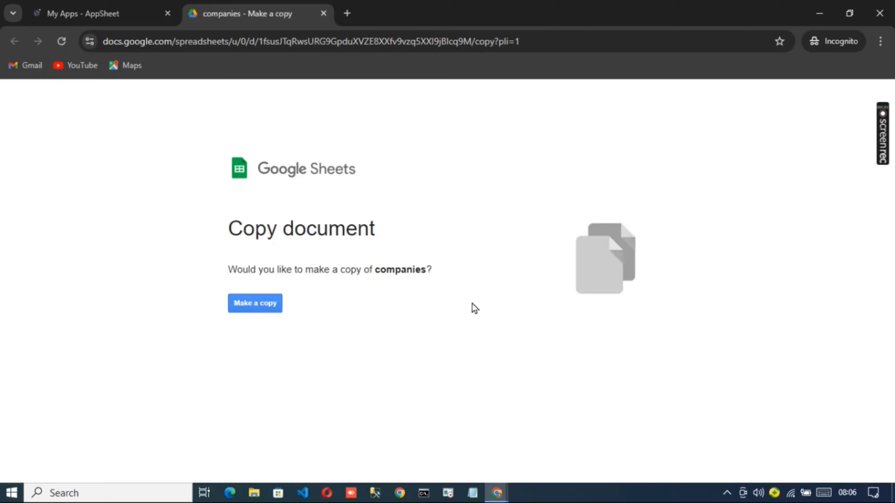
{"action": "left_click", "coordinate": [269, 309]}
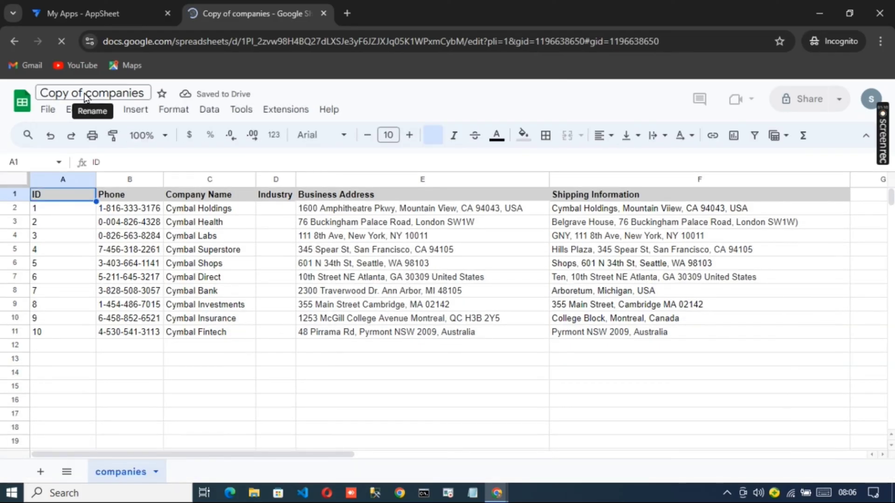
Rename the copied spreadsheet as companies and dismiss the dropdown chips tip.
{"action": "left_click", "coordinate": [84, 93]}
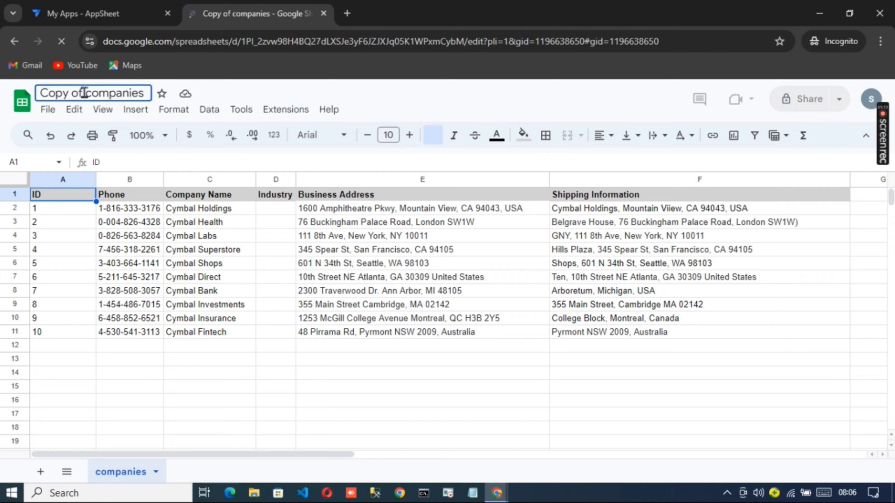
{"action": "key", "text": "BackSpace"}
{"action": "key", "text": "BackSpace"}
{"action": "key", "text": "BackSpace"}
{"action": "key", "text": "BackSpace"}
{"action": "key", "text": "BackSpace"}
{"action": "key", "text": "BackSpace"}
{"action": "key", "text": "BackSpace"}
{"action": "key", "text": "BackSpace"}
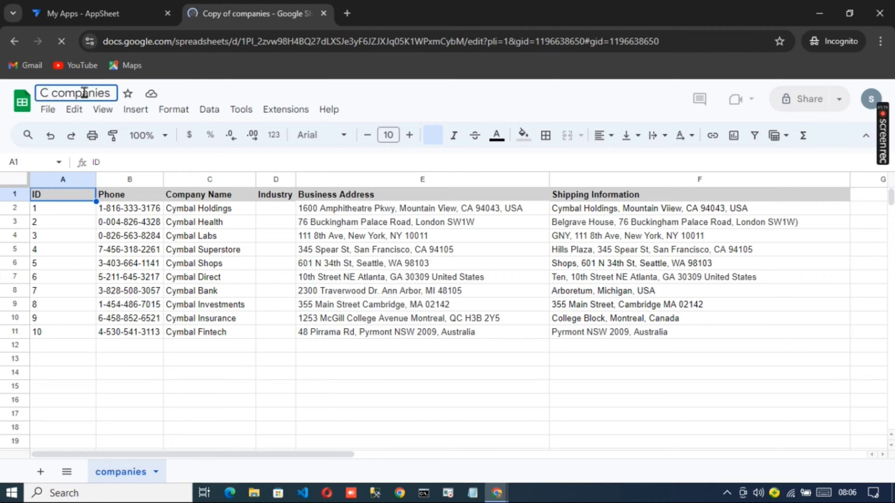
{"action": "key", "text": "Delete"}
{"action": "type", "text": "C"}
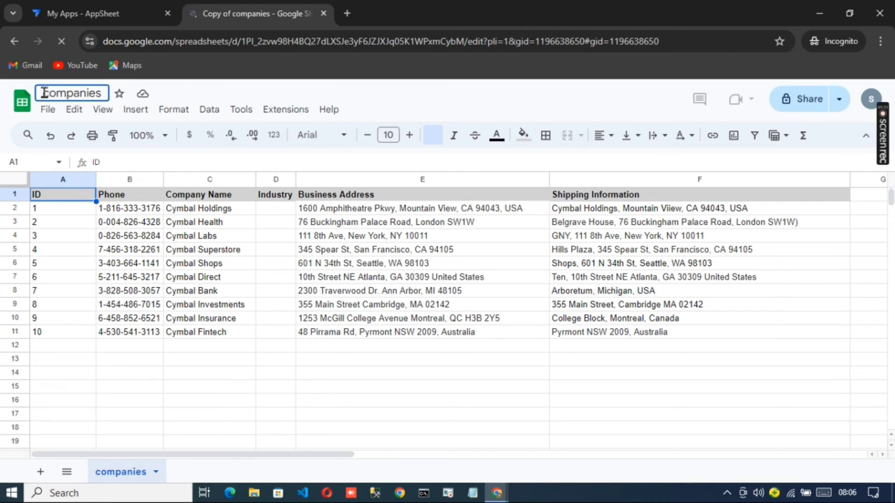
{"action": "key", "text": "ctrl+z"}
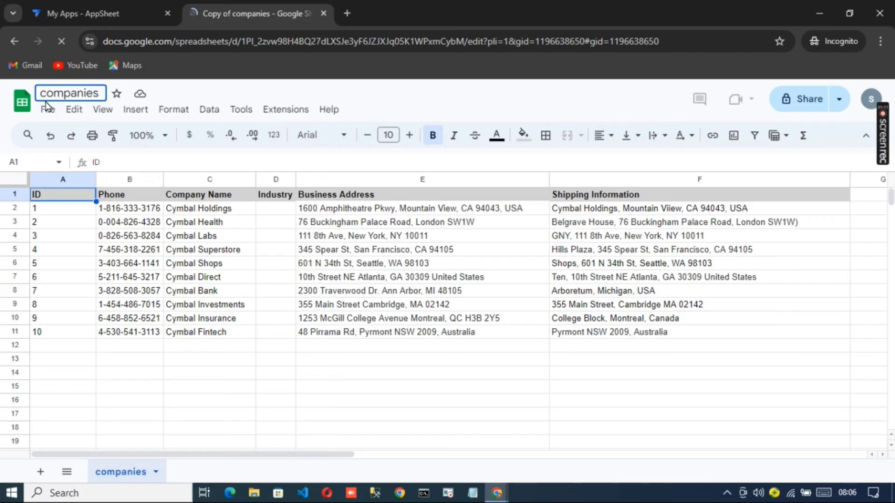
{"action": "key", "text": "Return"}
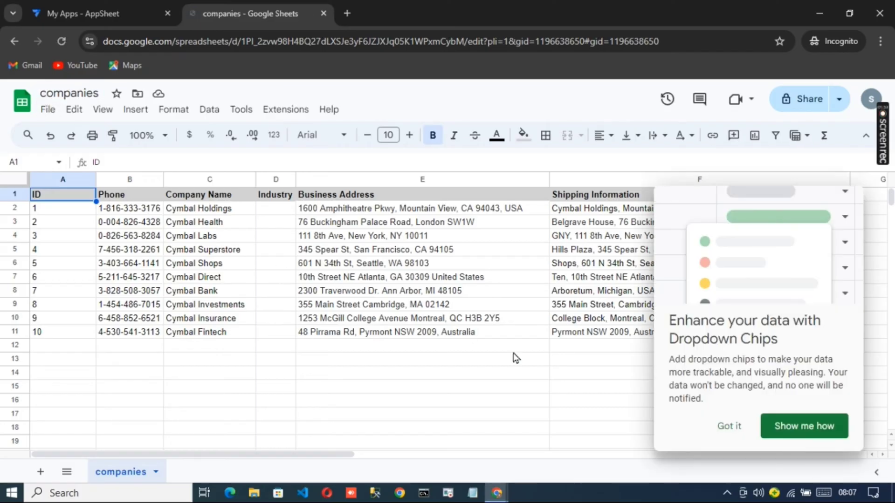
{"action": "left_click", "coordinate": [728, 426]}
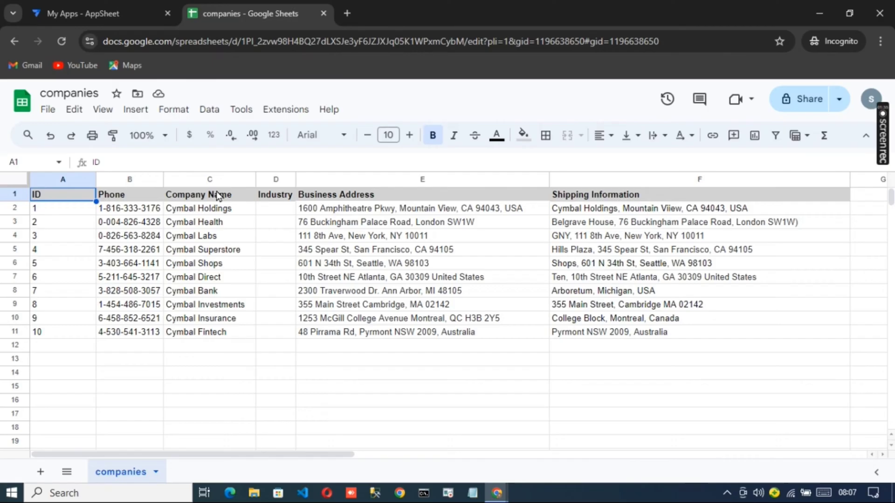
Download the companies spreadsheet as a Microsoft Excel (.xlsx) file into the Downloads folder.
{"action": "left_click", "coordinate": [49, 109]}
{"action": "mouse_move", "coordinate": [74, 109]}
{"action": "mouse_move", "coordinate": [47, 110]}
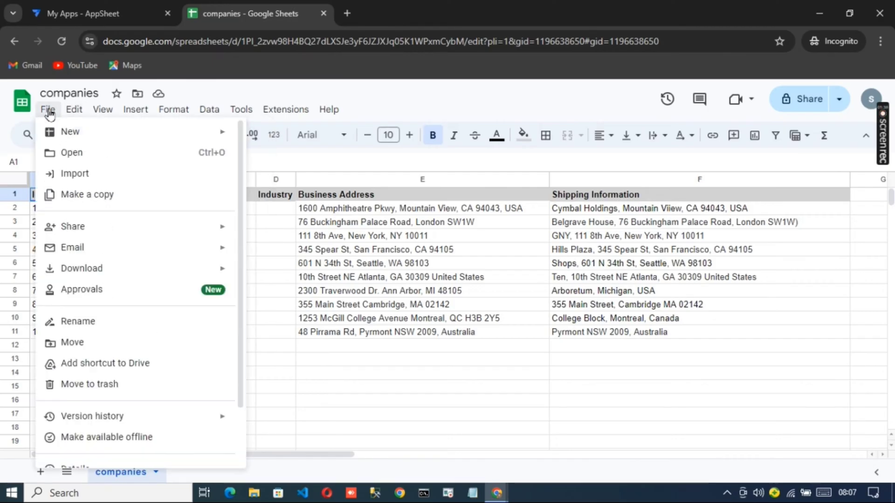
{"action": "mouse_move", "coordinate": [73, 275]}
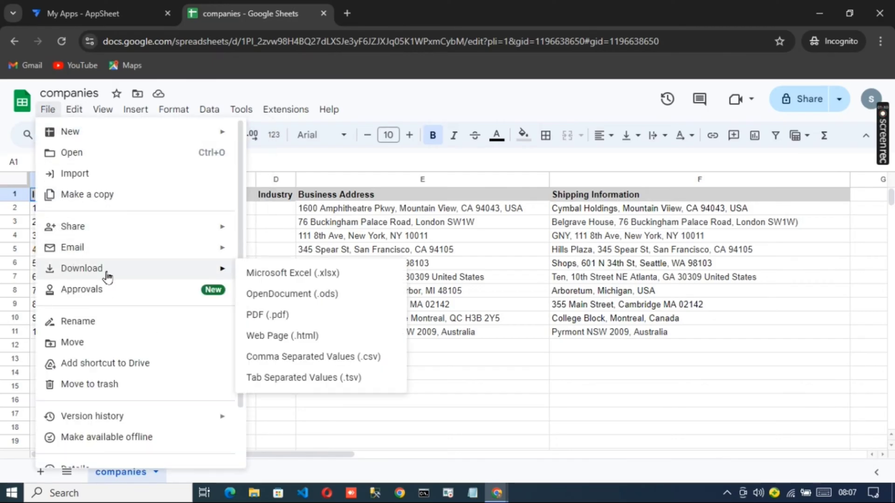
{"action": "left_click", "coordinate": [276, 282]}
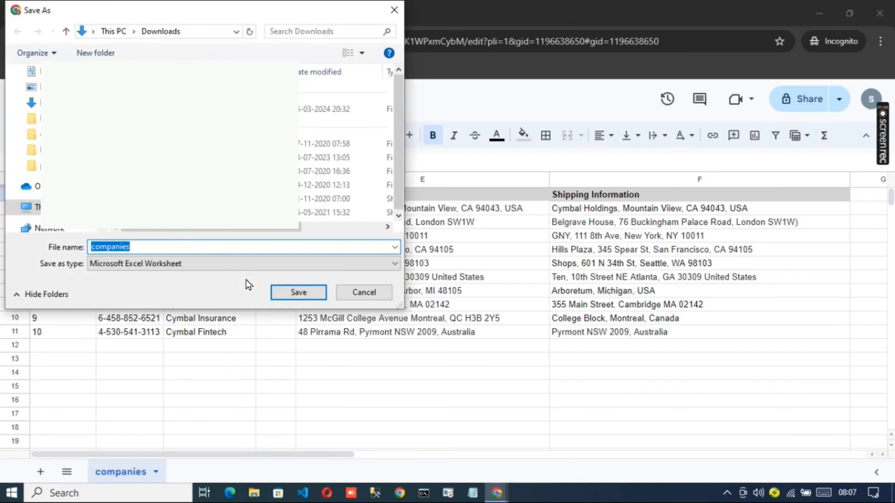
{"action": "left_click", "coordinate": [31, 103]}
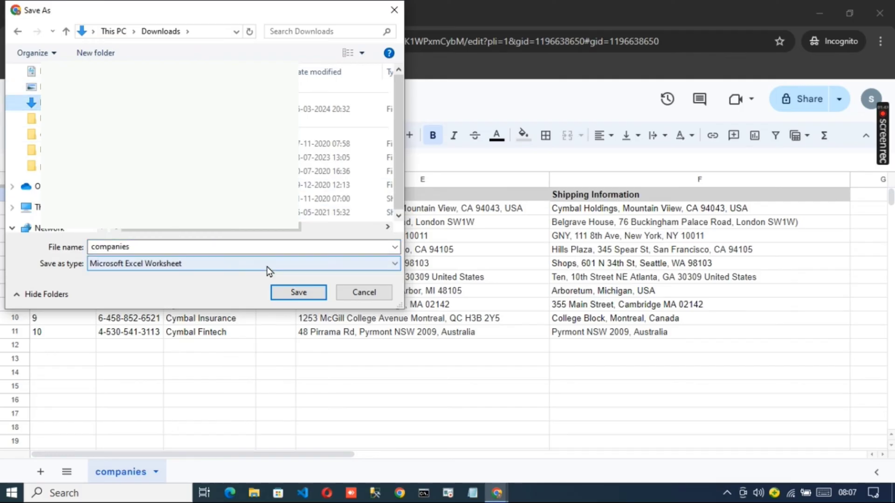
{"action": "left_click", "coordinate": [301, 294]}
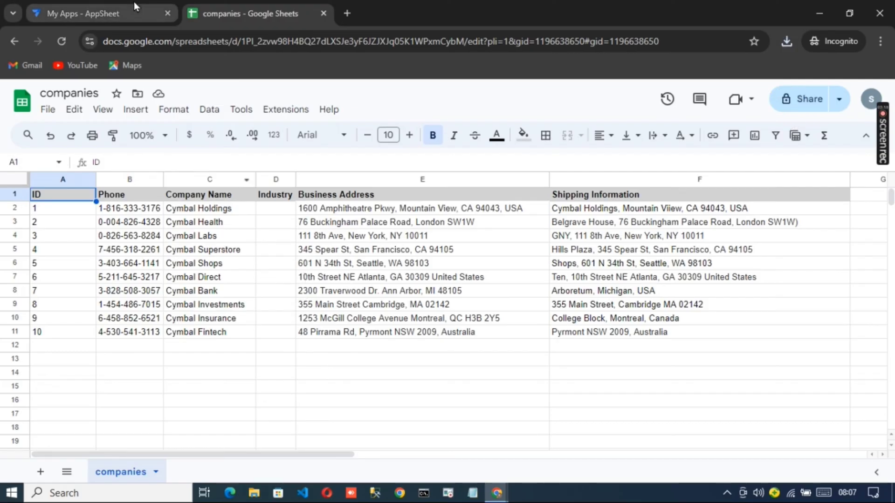
Switch to AppSheet, dismiss the onboarding survey and start creating a new app from existing data.
{"action": "left_click", "coordinate": [129, 13]}
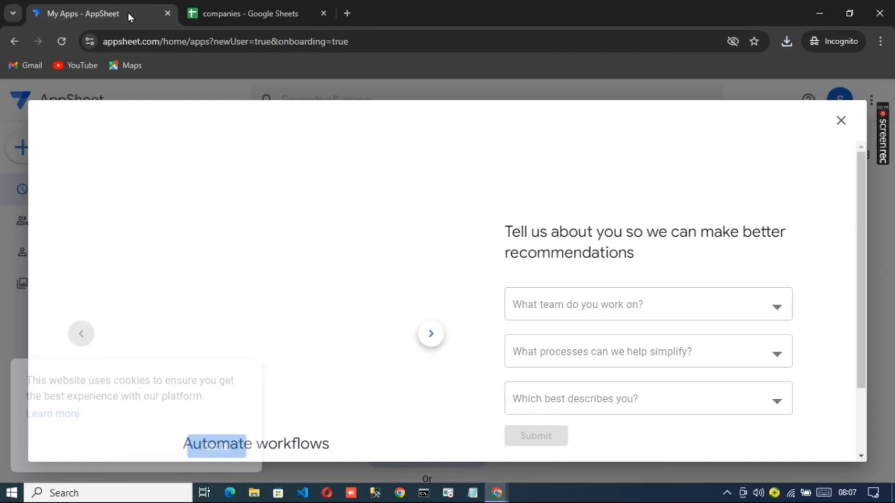
{"action": "left_click", "coordinate": [840, 121]}
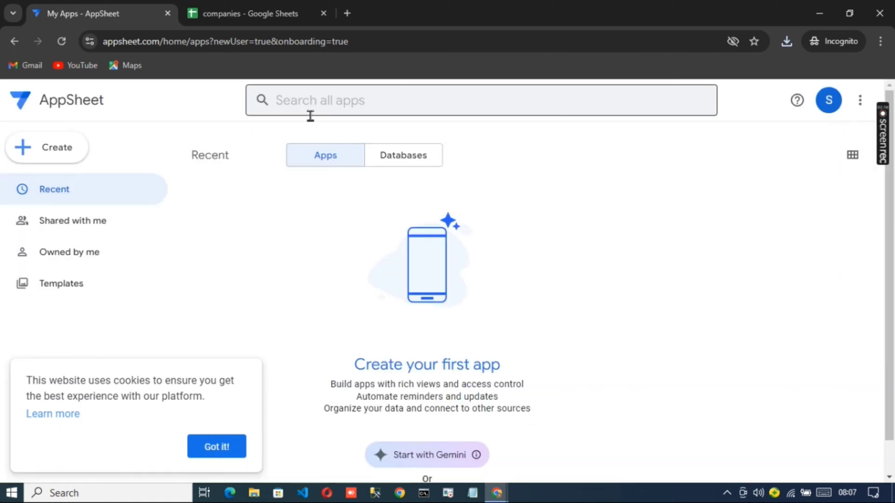
{"action": "left_click", "coordinate": [65, 149]}
{"action": "mouse_move", "coordinate": [114, 192]}
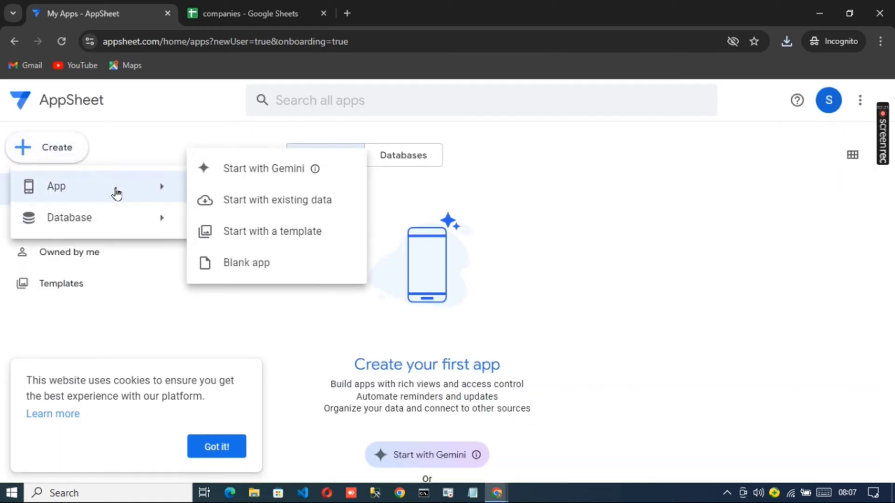
{"action": "left_click", "coordinate": [252, 201]}
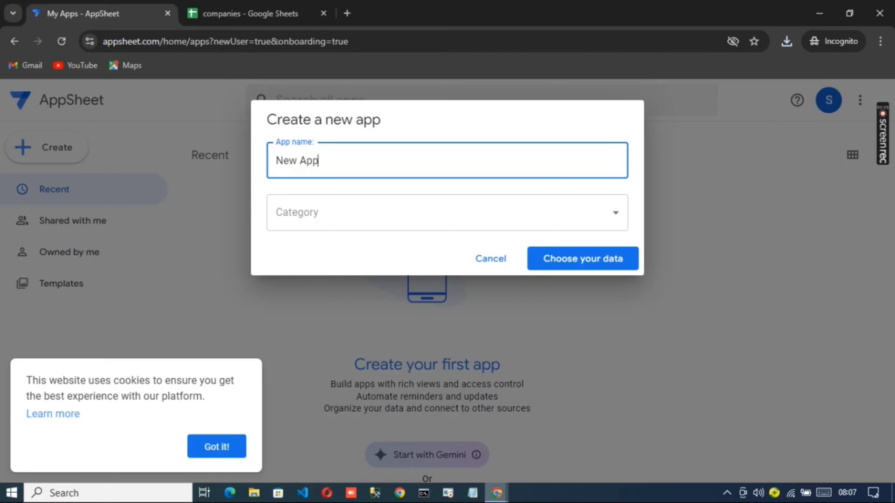
Name the new app Company Details, copying the name from the lab's Task 1 instructions, and set its category to Other.
{"action": "left_click", "coordinate": [497, 493]}
{"action": "left_click", "coordinate": [476, 465]}
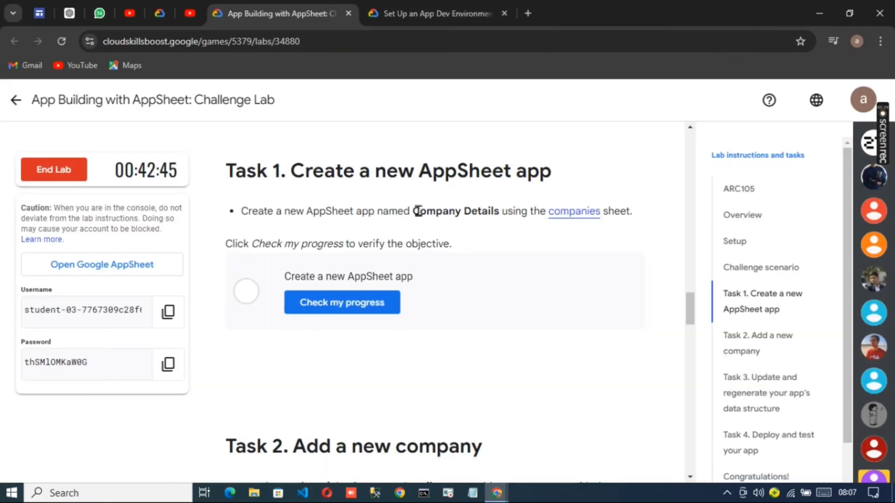
{"action": "left_click_drag", "start_coordinate": [414, 210], "coordinate": [498, 213]}
{"action": "key", "text": "ctrl+c"}
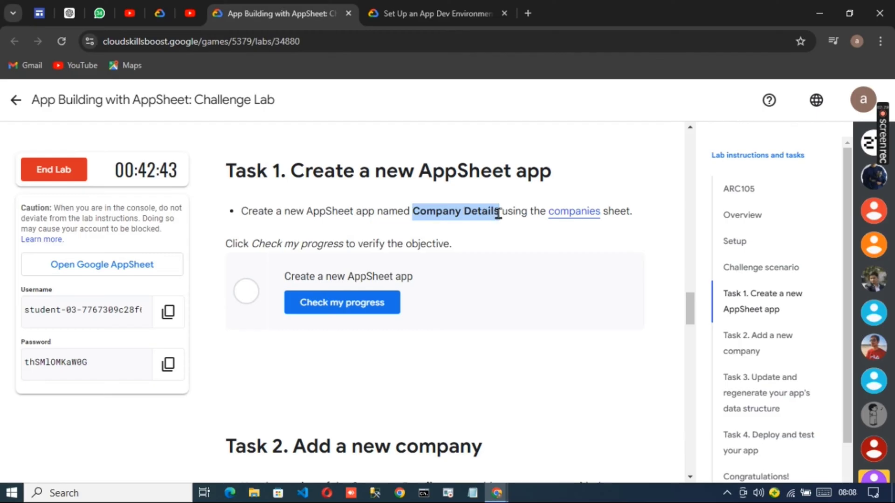
{"action": "left_click", "coordinate": [497, 493]}
{"action": "left_click", "coordinate": [475, 438]}
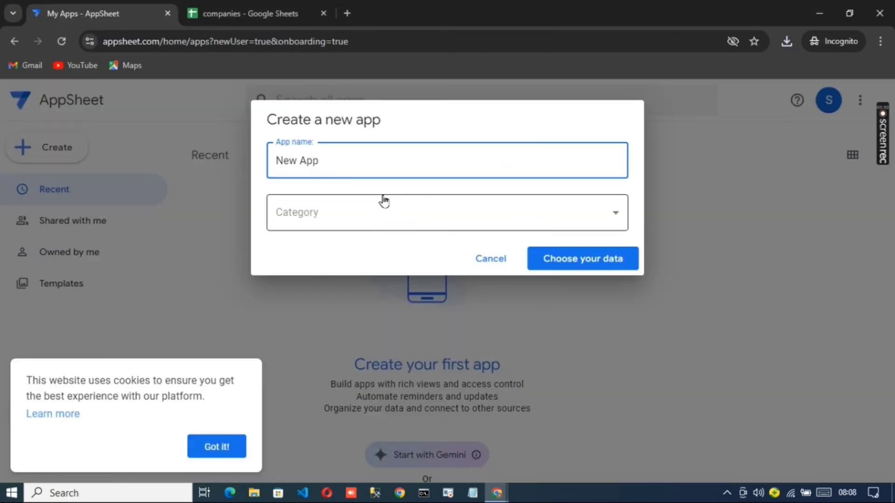
{"action": "key", "text": "ctrl+a"}
{"action": "key", "text": "ctrl+v"}
{"action": "left_click", "coordinate": [381, 213]}
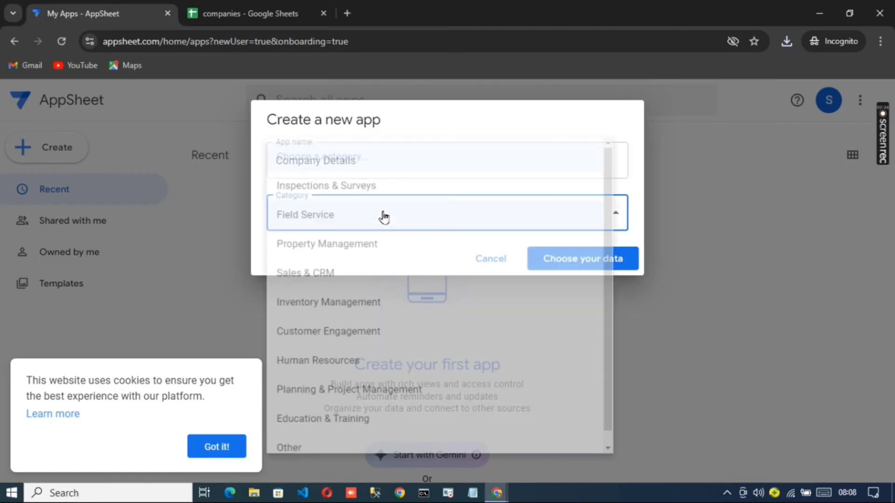
{"action": "left_click", "coordinate": [412, 467]}
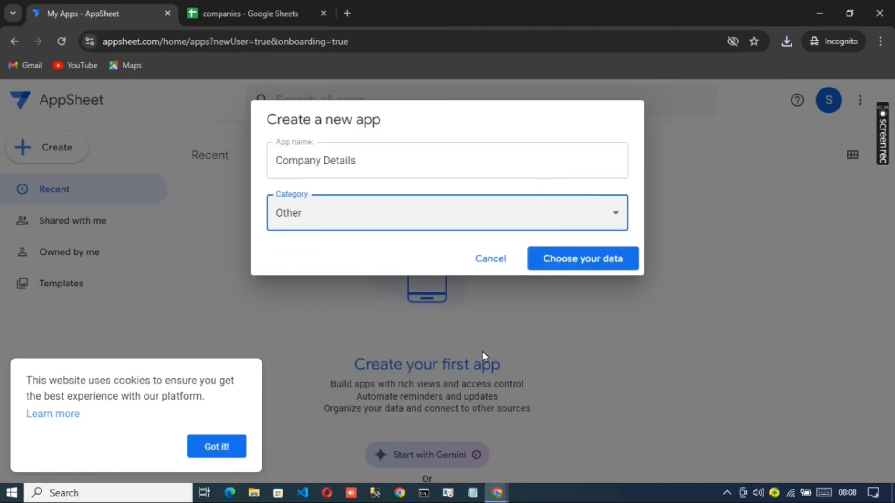
Create the app with the companies spreadsheet from Google Sheets as its data source and close the app-ready dialog.
{"action": "left_click", "coordinate": [569, 258]}
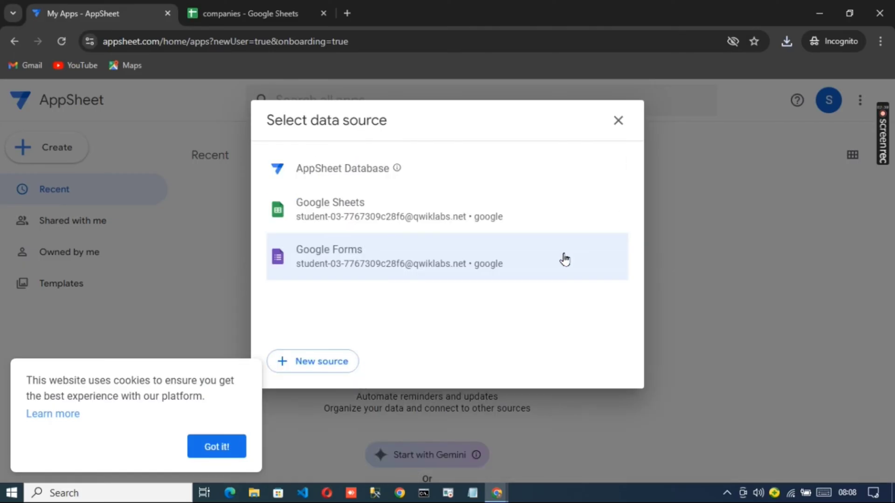
{"action": "left_click", "coordinate": [493, 220]}
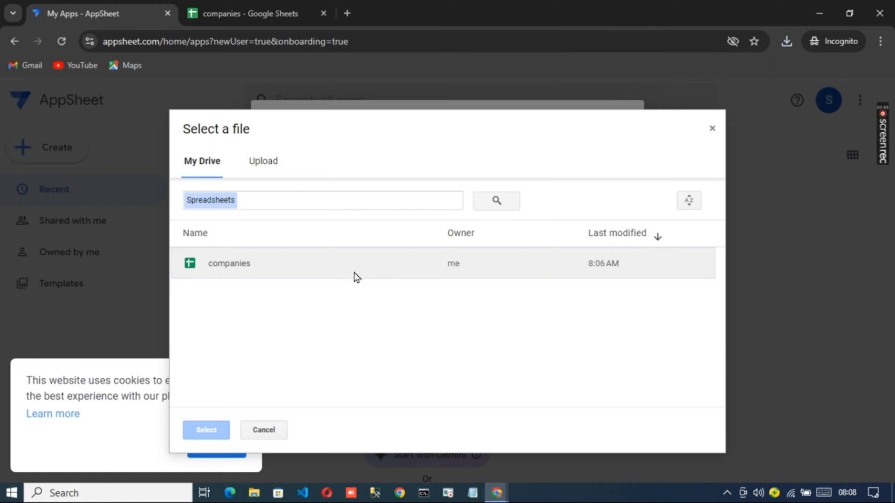
{"action": "left_click", "coordinate": [267, 271]}
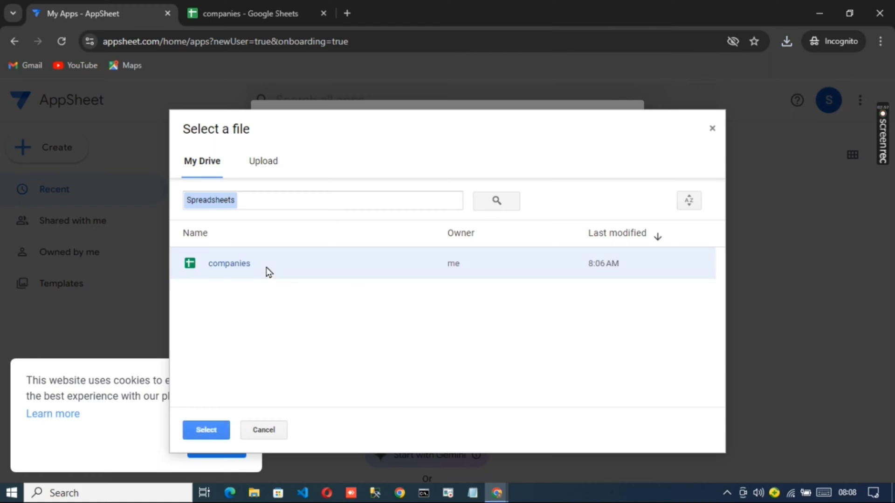
{"action": "left_click", "coordinate": [207, 432]}
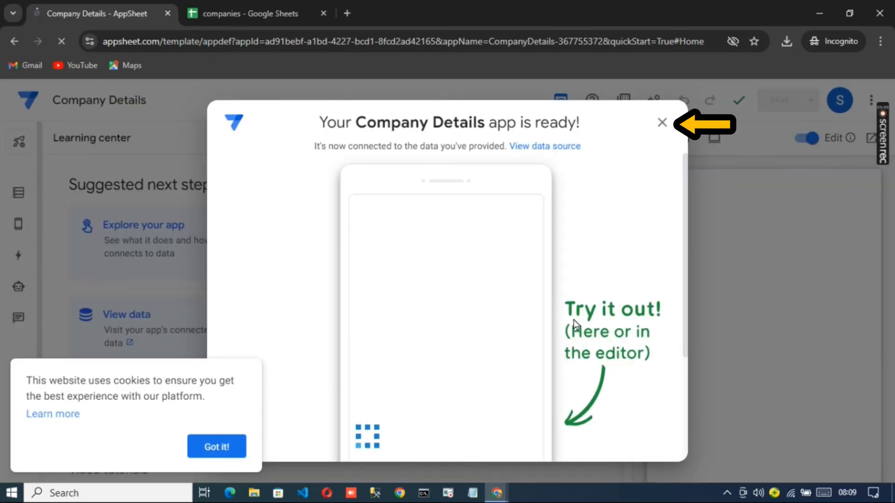
{"action": "left_click", "coordinate": [662, 123]}
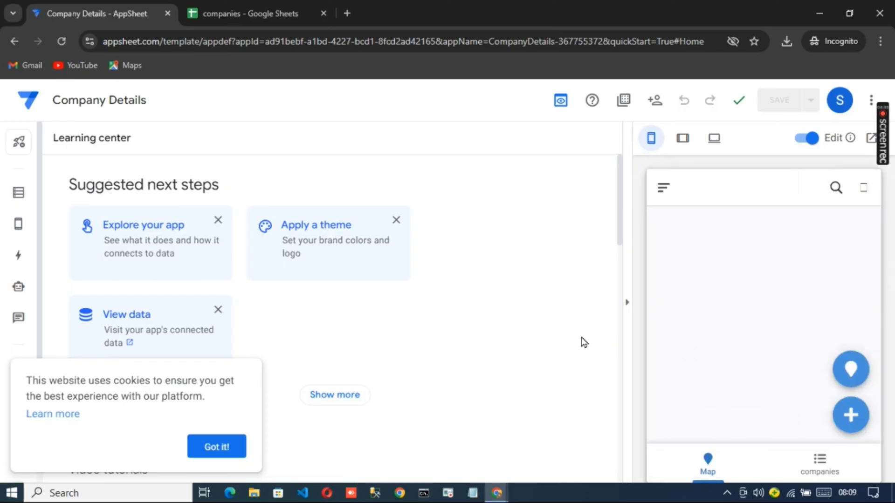
Return to the lab page and check the progress of Task 1, Create a new AppSheet app.
{"action": "mouse_move", "coordinate": [495, 499]}
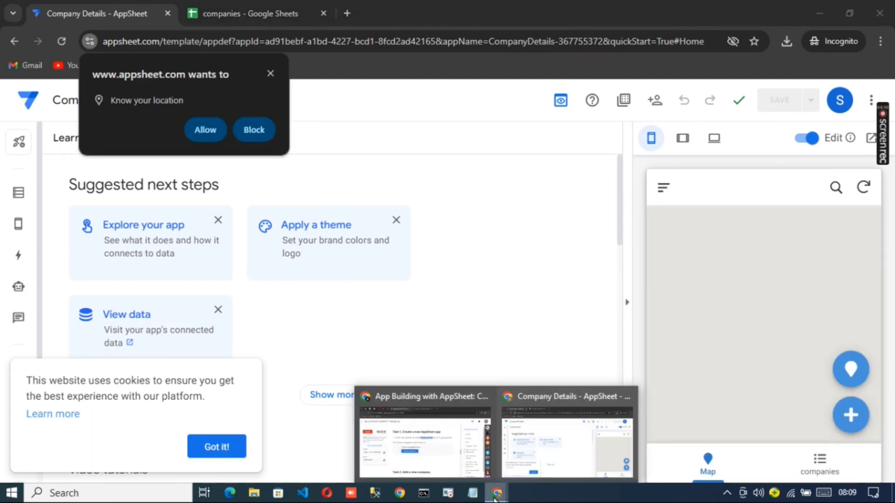
{"action": "left_click", "coordinate": [444, 437]}
{"action": "left_click", "coordinate": [372, 308]}
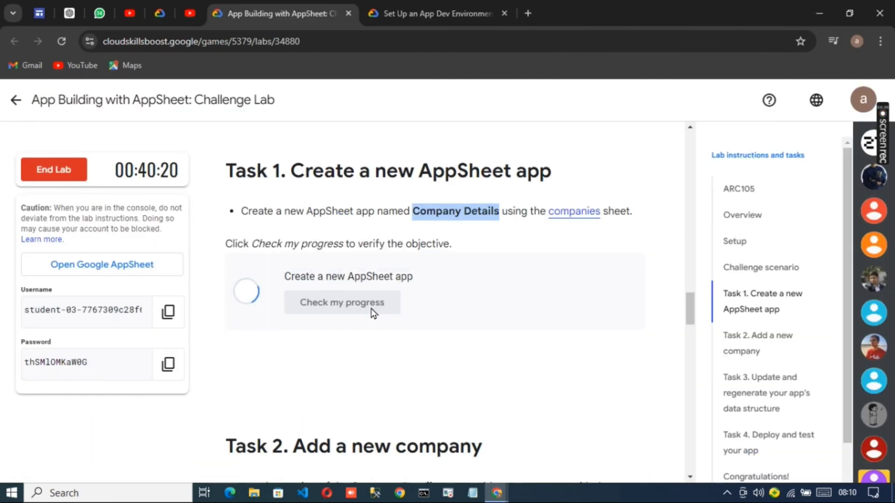
{"action": "mouse_move", "coordinate": [881, 142]}
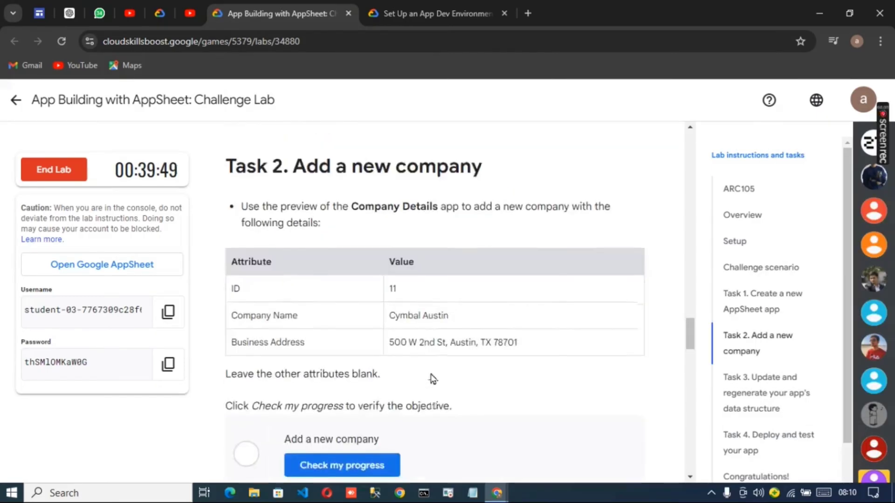
Copy the company name Cymbal Austin from the Task 2 details table and switch back to the Company Details app editor.
{"action": "scroll", "coordinate": [429, 380], "scroll_direction": "up", "scroll_amount": 1}
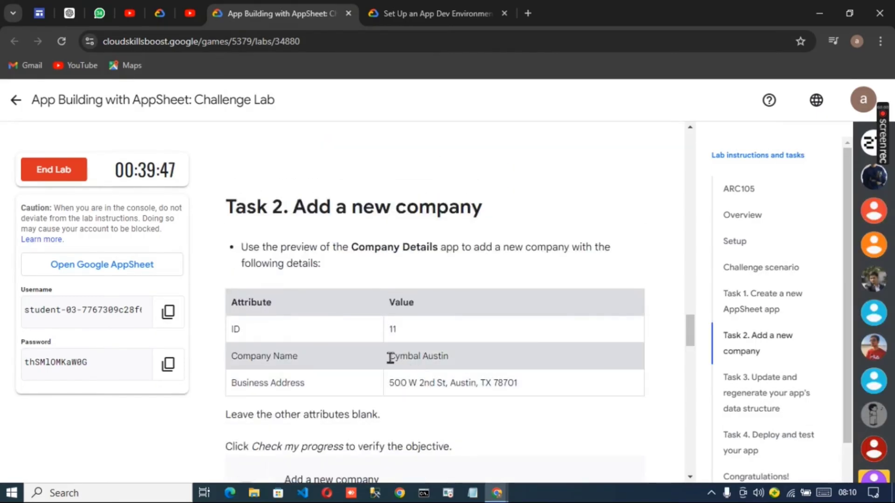
{"action": "left_click_drag", "start_coordinate": [390, 358], "coordinate": [456, 363]}
{"action": "right_click", "coordinate": [419, 357]}
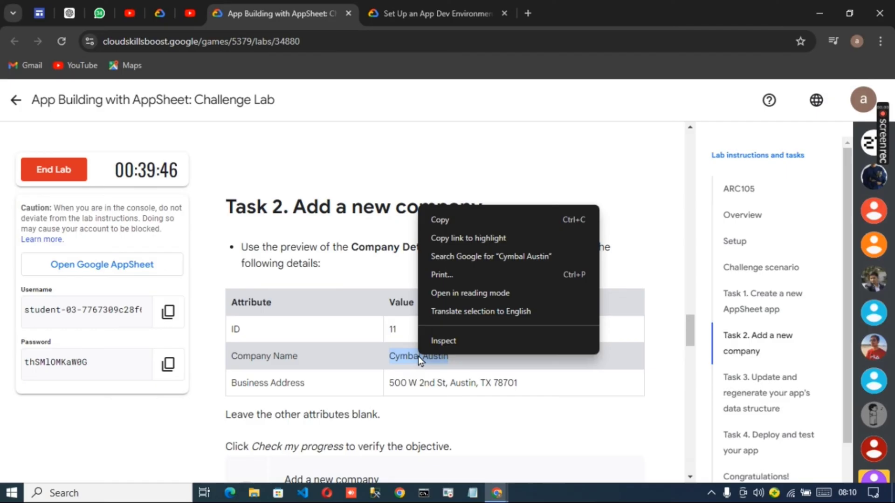
{"action": "left_click", "coordinate": [469, 220]}
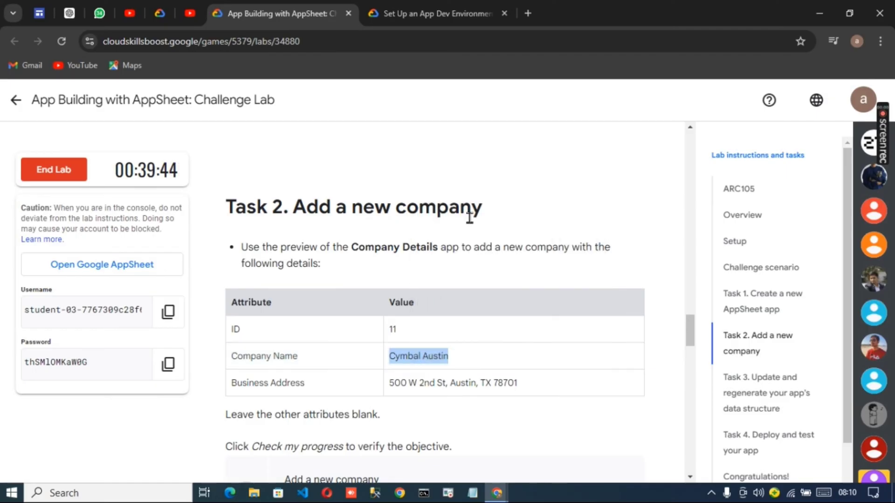
{"action": "mouse_move", "coordinate": [497, 493]}
{"action": "left_click", "coordinate": [518, 474]}
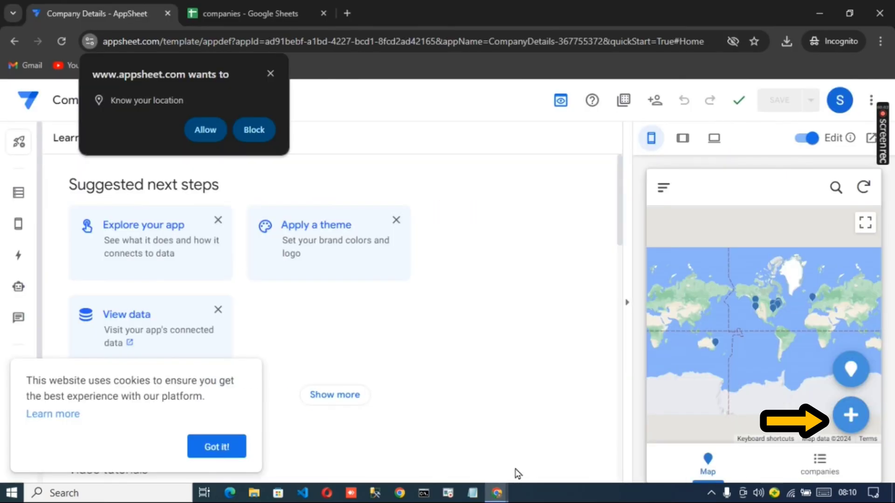
Start a new company record in the app preview with ID 11 and company name Cymbal Austin.
{"action": "left_click", "coordinate": [850, 414]}
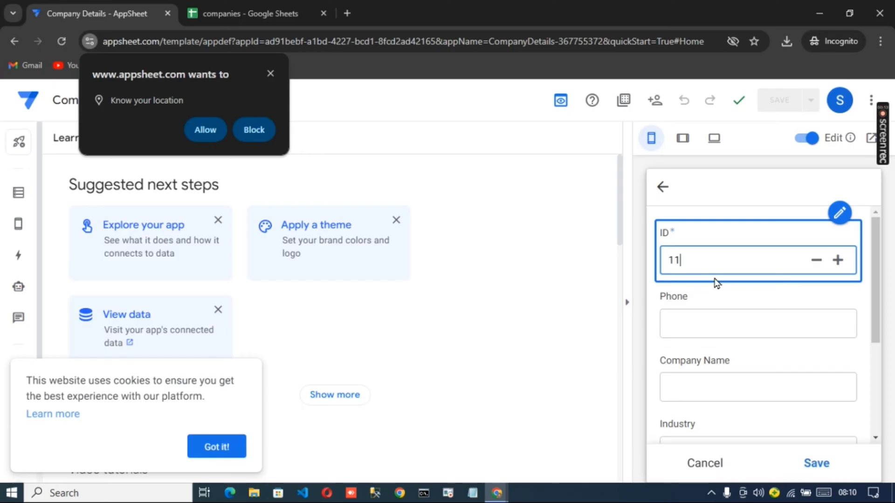
{"action": "left_click", "coordinate": [727, 391]}
{"action": "type", "text": "Cymbal Austin"}
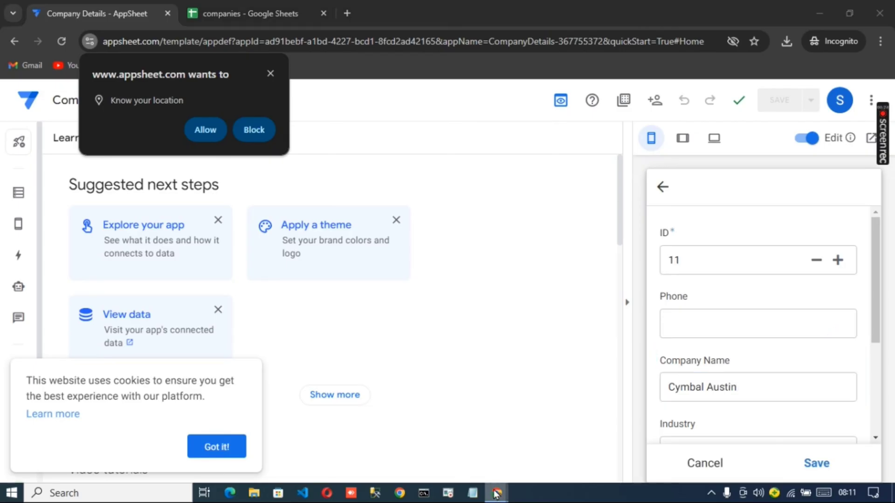
Copy the business address from the lab's Task 2 details table and switch back to the Company Details app editor.
{"action": "left_click", "coordinate": [388, 409]}
{"action": "left_click_drag", "start_coordinate": [385, 381], "coordinate": [538, 381]}
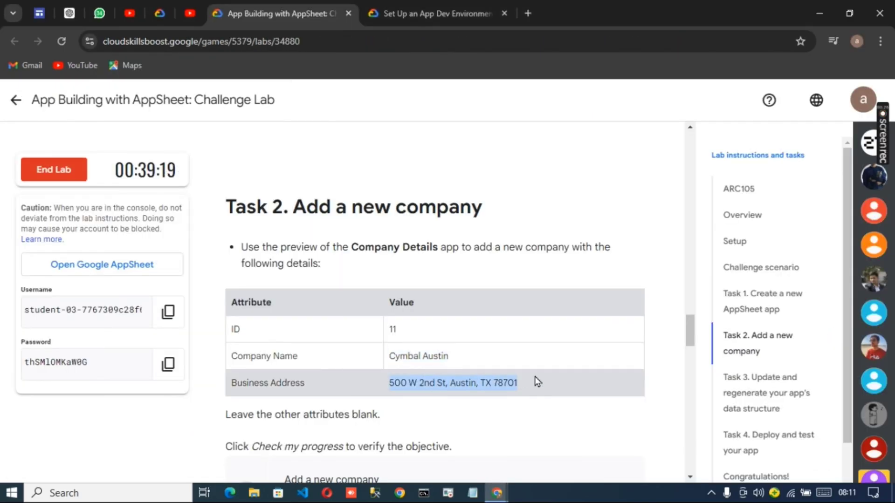
{"action": "right_click", "coordinate": [512, 384]}
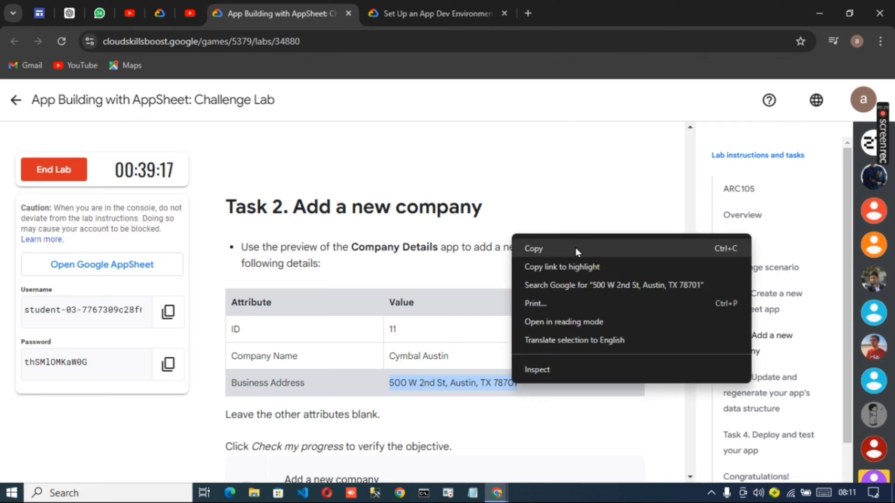
{"action": "left_click", "coordinate": [529, 248]}
{"action": "left_click", "coordinate": [530, 474]}
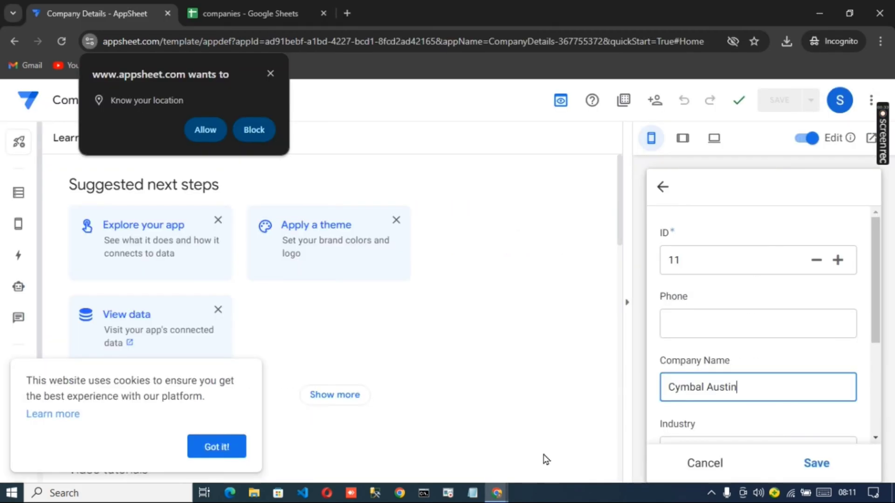
Paste the copied address into the new record's Business Address and save the record.
{"action": "scroll", "coordinate": [733, 387], "scroll_direction": "down", "scroll_amount": 1}
{"action": "left_click", "coordinate": [733, 386]}
{"action": "scroll", "coordinate": [731, 369], "scroll_direction": "down", "scroll_amount": 2}
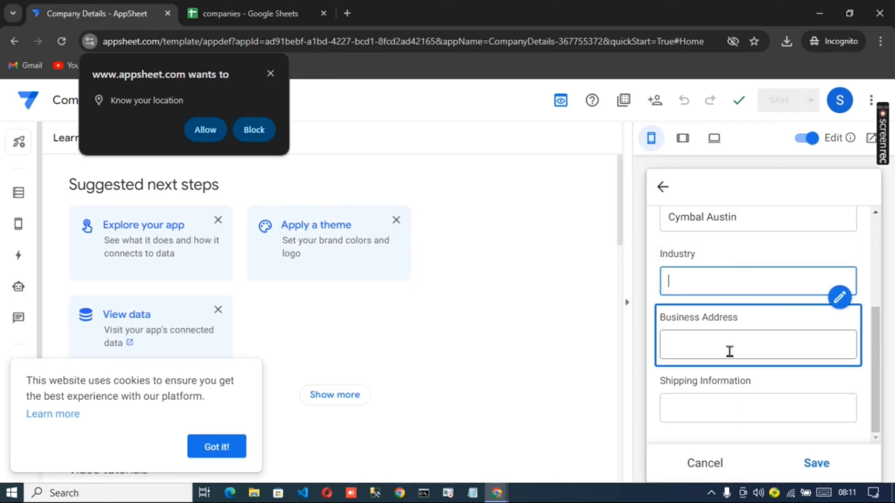
{"action": "left_click", "coordinate": [728, 350]}
{"action": "key", "text": "ctrl+v"}
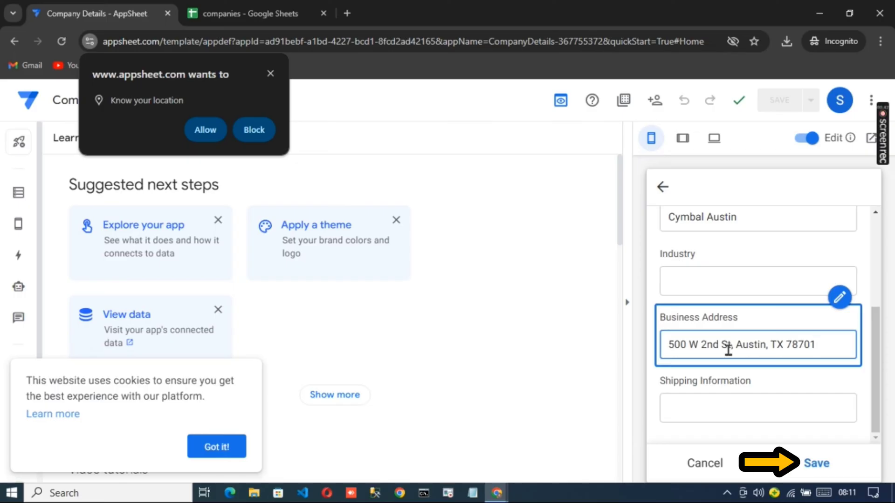
{"action": "left_click", "coordinate": [812, 463]}
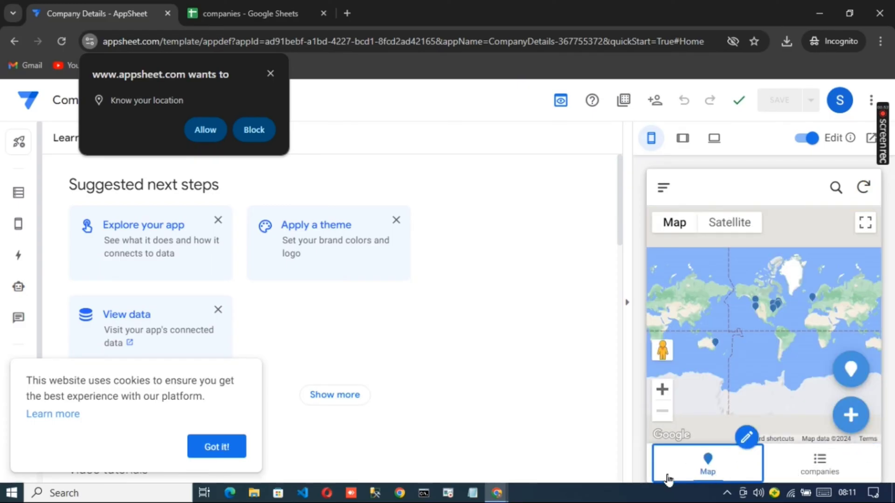
Return to the lab page and check the progress of Task 2, Add a new company.
{"action": "mouse_move", "coordinate": [497, 493]}
{"action": "left_click", "coordinate": [372, 397]}
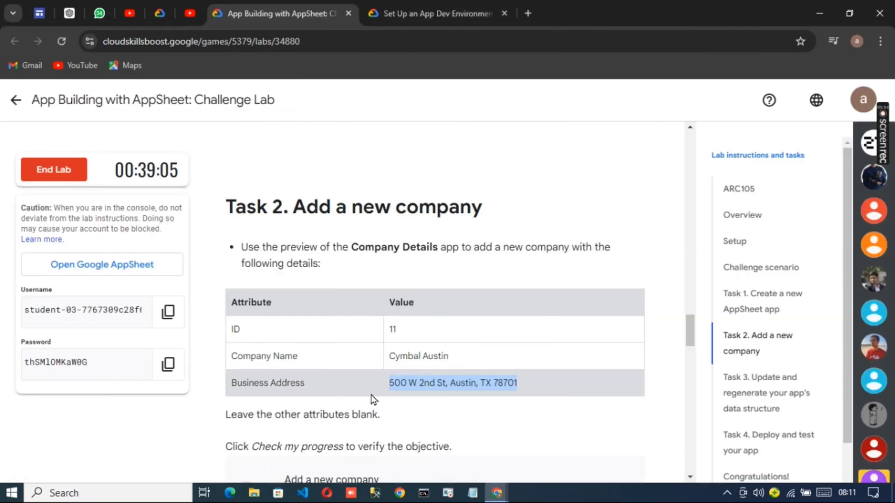
{"action": "scroll", "coordinate": [373, 398], "scroll_direction": "down", "scroll_amount": 1}
{"action": "scroll", "coordinate": [373, 399], "scroll_direction": "down", "scroll_amount": 4}
{"action": "left_click", "coordinate": [370, 310]}
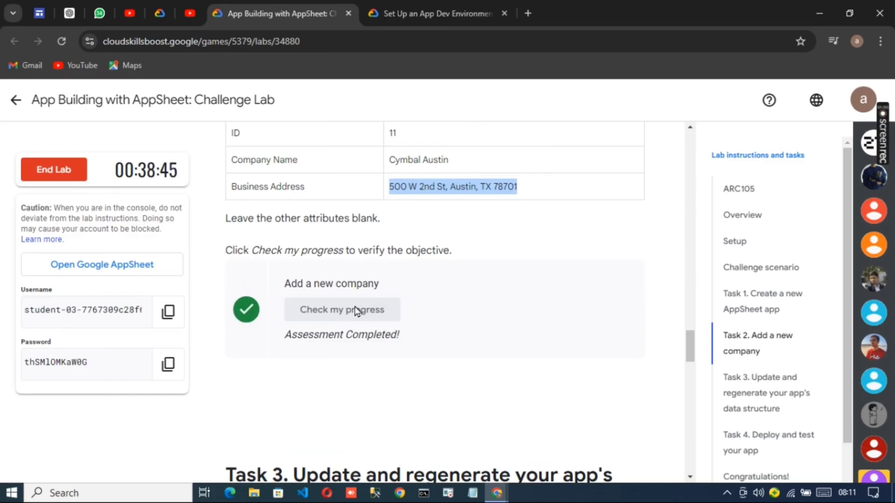
Copy the column name Website from the lab's Task 3 instructions and switch back to the AppSheet browser window.
{"action": "scroll", "coordinate": [356, 310], "scroll_direction": "down", "scroll_amount": 5}
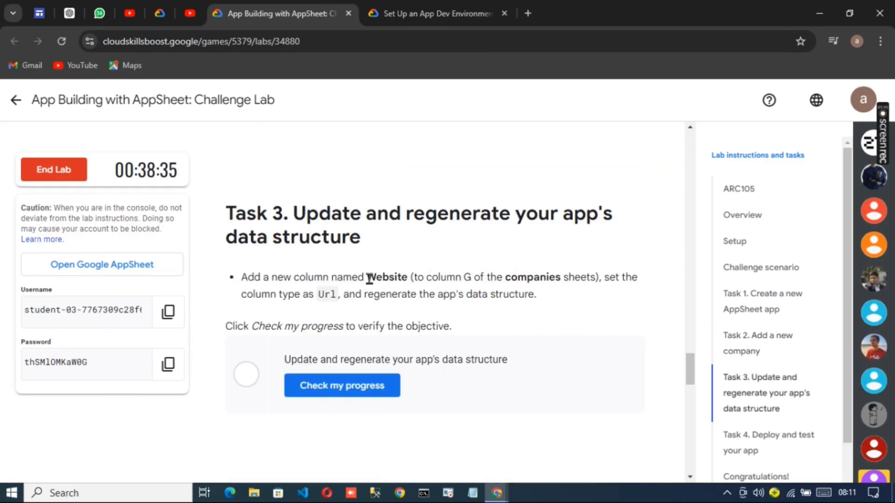
{"action": "left_click_drag", "start_coordinate": [366, 278], "coordinate": [404, 277]}
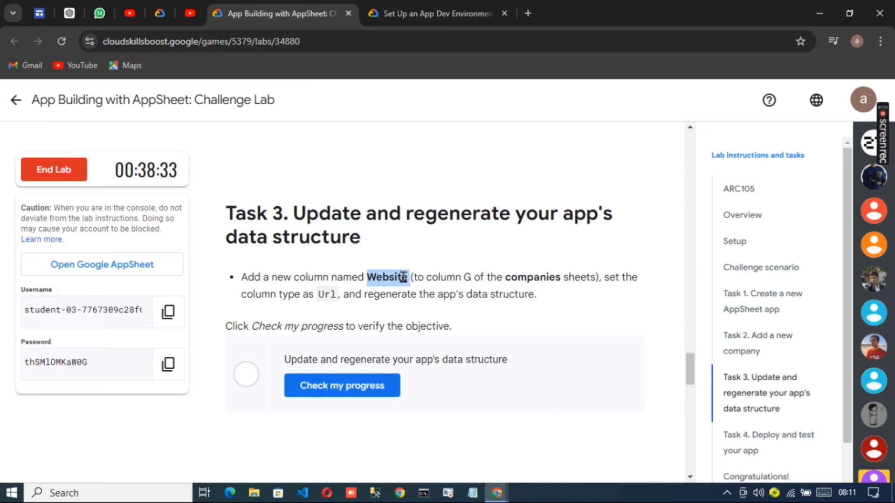
{"action": "right_click", "coordinate": [404, 277]}
{"action": "left_click", "coordinate": [434, 292]}
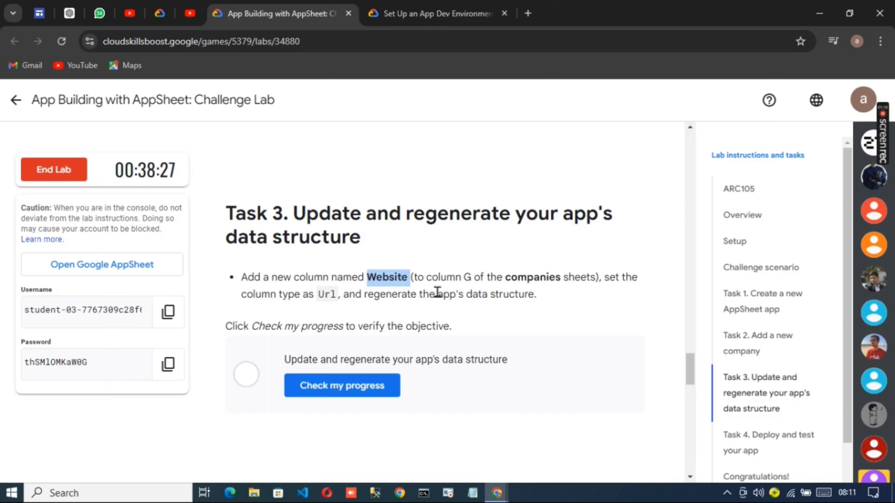
{"action": "left_click", "coordinate": [497, 493]}
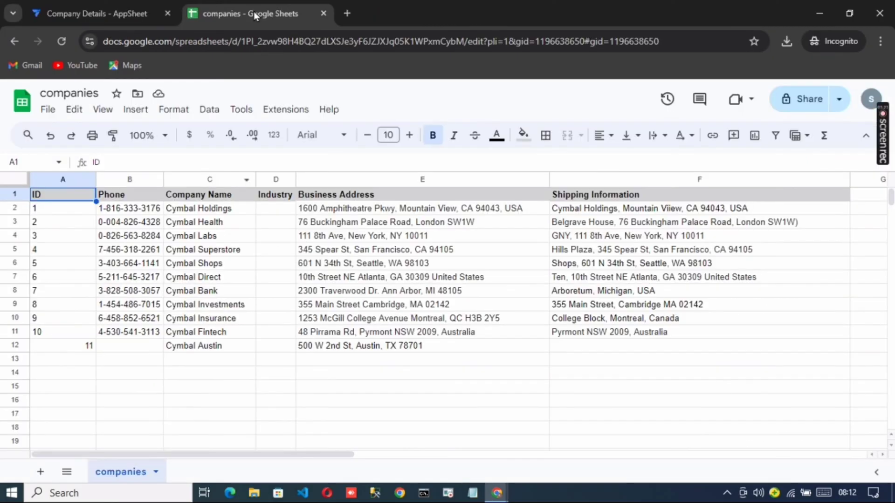
Paste Website as the column header in cell G1 of the companies sheet.
{"action": "left_click", "coordinate": [435, 455]}
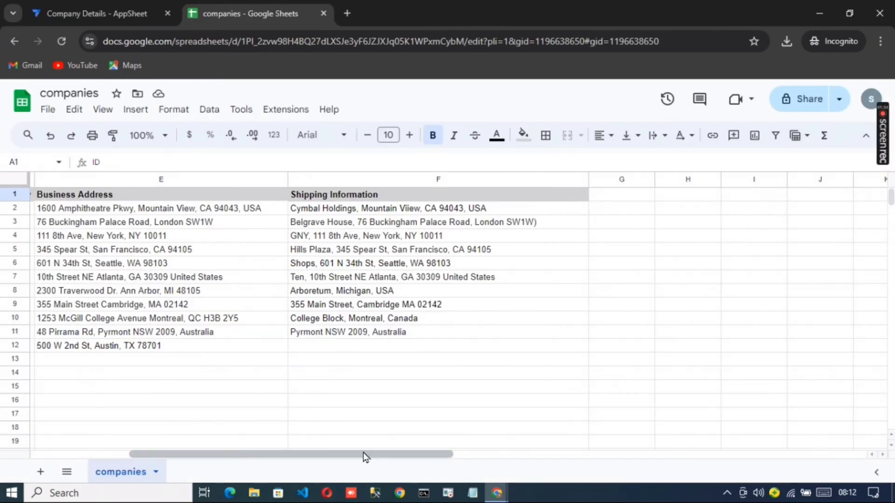
{"action": "left_click", "coordinate": [602, 199]}
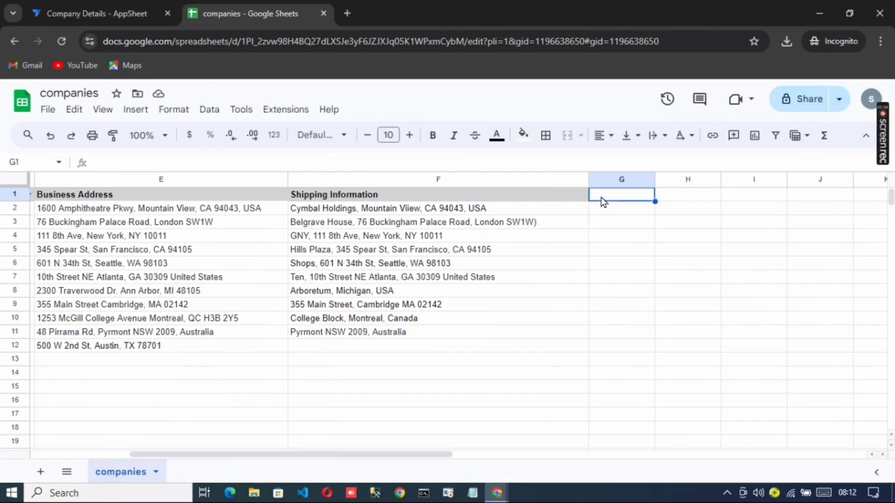
{"action": "key", "text": "ctrl+v"}
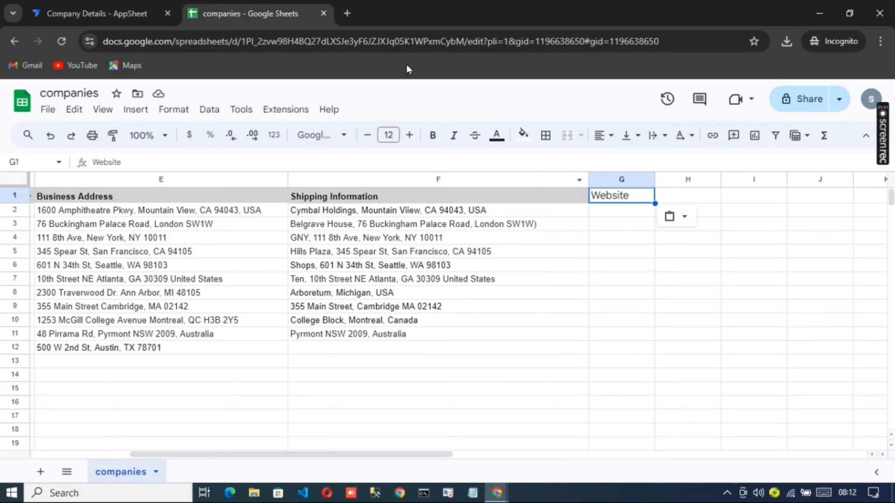
In the Company Details app editor, dismiss the location request, regenerate the companies table's schema and check the Website column's type.
{"action": "left_click", "coordinate": [63, 2]}
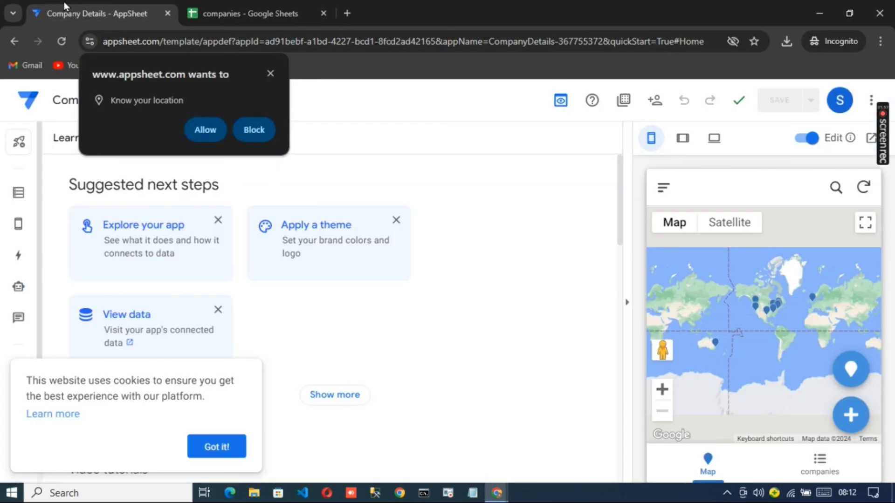
{"action": "left_click", "coordinate": [271, 74]}
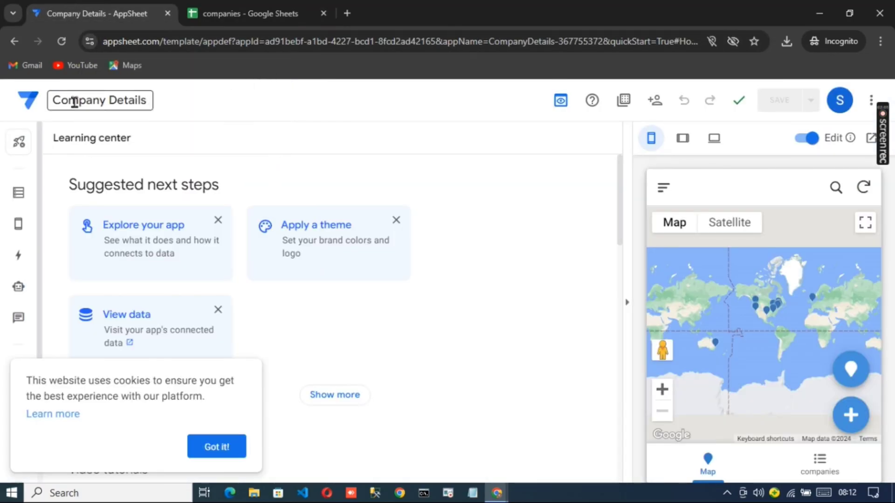
{"action": "left_click", "coordinate": [18, 193]}
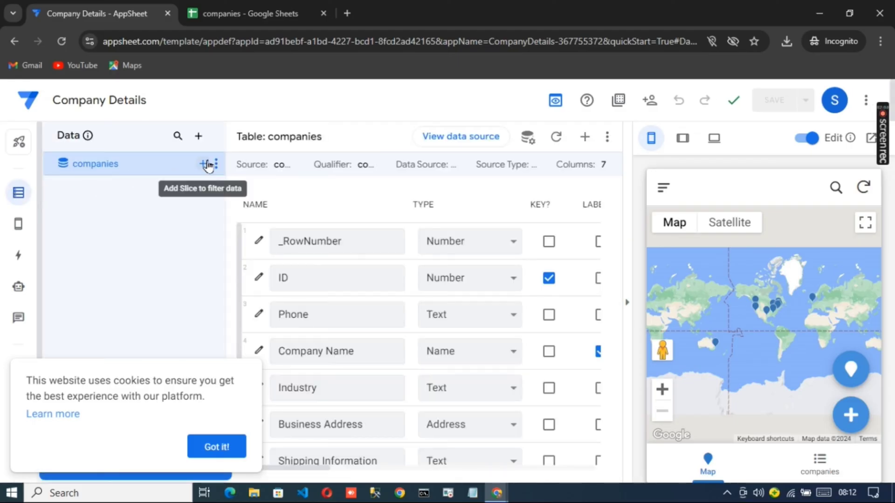
{"action": "left_click", "coordinate": [218, 167]}
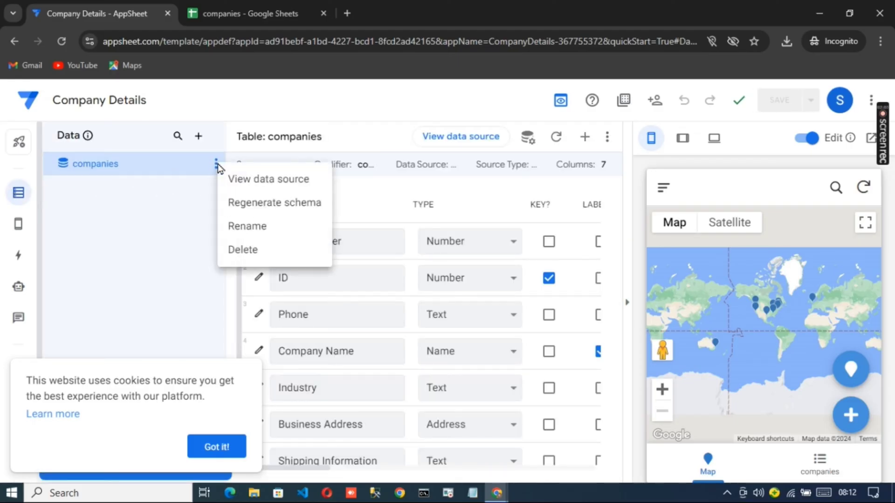
{"action": "left_click", "coordinate": [262, 205]}
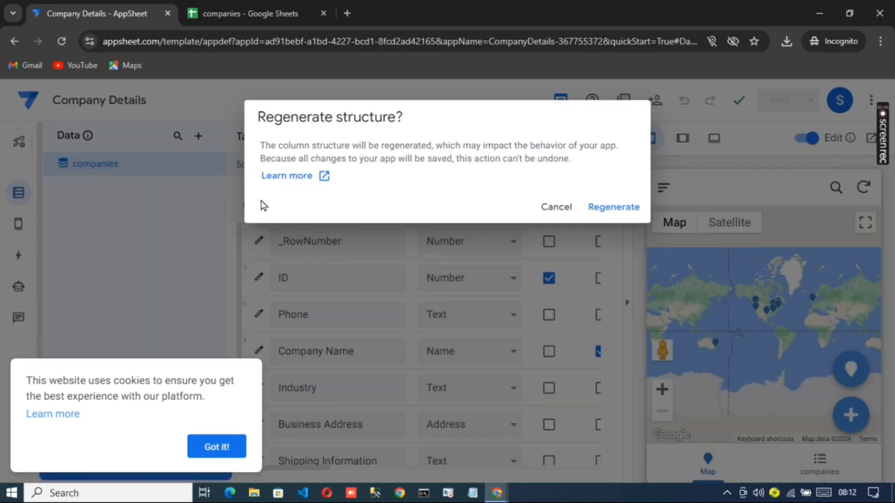
{"action": "left_click", "coordinate": [604, 210]}
{"action": "left_click", "coordinate": [607, 204]}
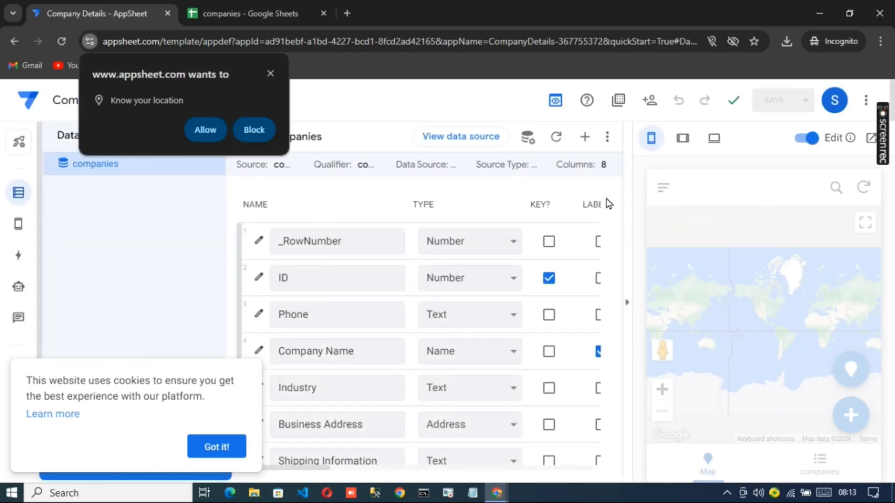
{"action": "scroll", "coordinate": [480, 300], "scroll_direction": "down", "scroll_amount": 1}
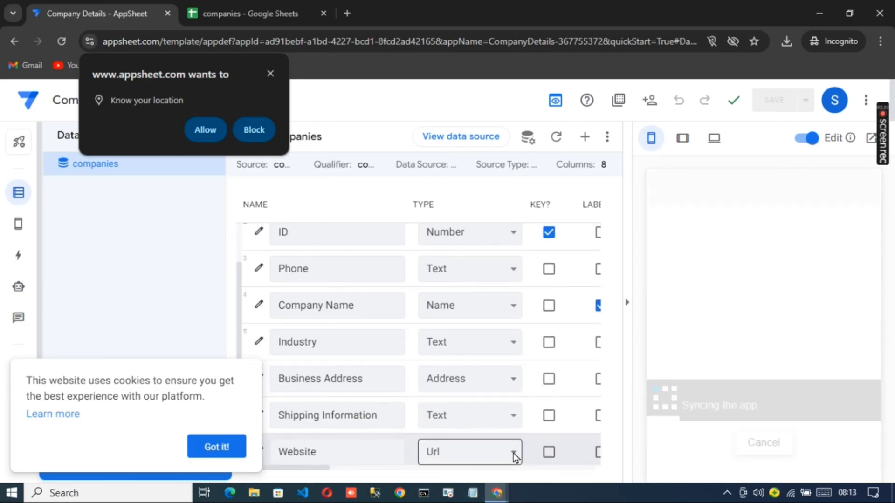
Return to the lab page and check the progress of Task 3, Update and regenerate your app's data structure.
{"action": "mouse_move", "coordinate": [497, 493]}
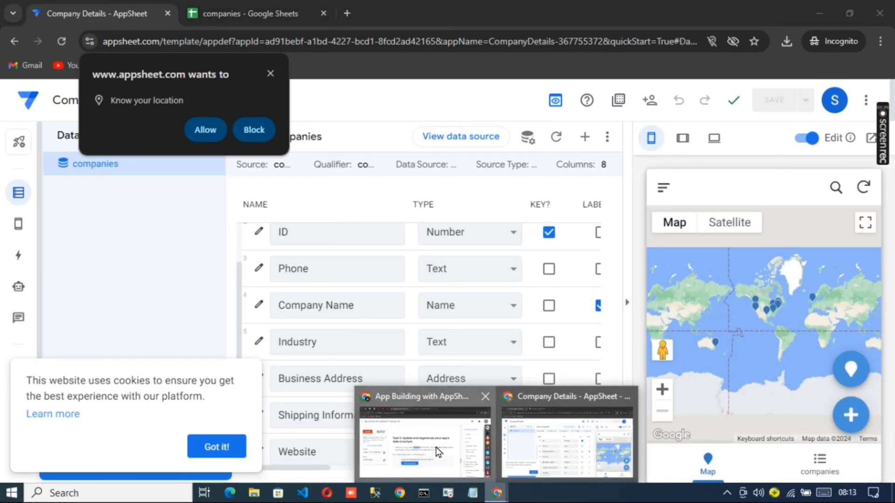
{"action": "left_click", "coordinate": [436, 446]}
{"action": "left_click", "coordinate": [371, 388]}
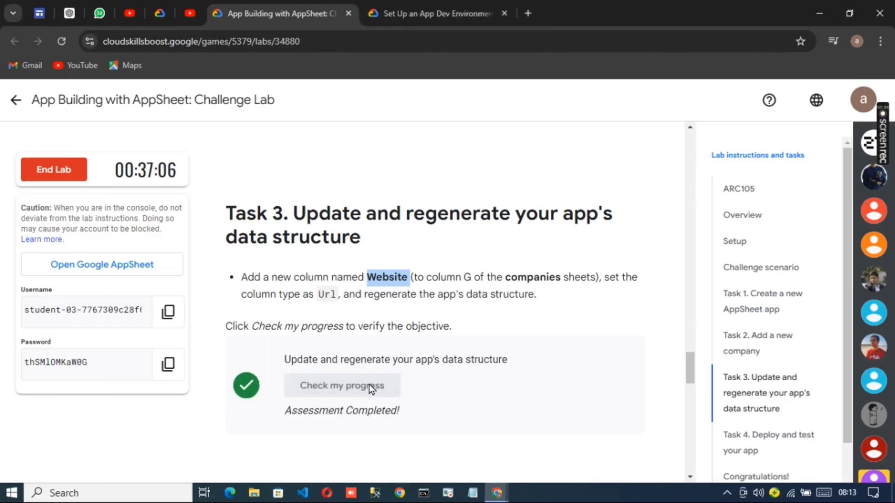
Copy the company name Cymbal Houston from the lab's Task 4 details table and switch back to the app editor.
{"action": "scroll", "coordinate": [532, 365], "scroll_direction": "down", "scroll_amount": 8}
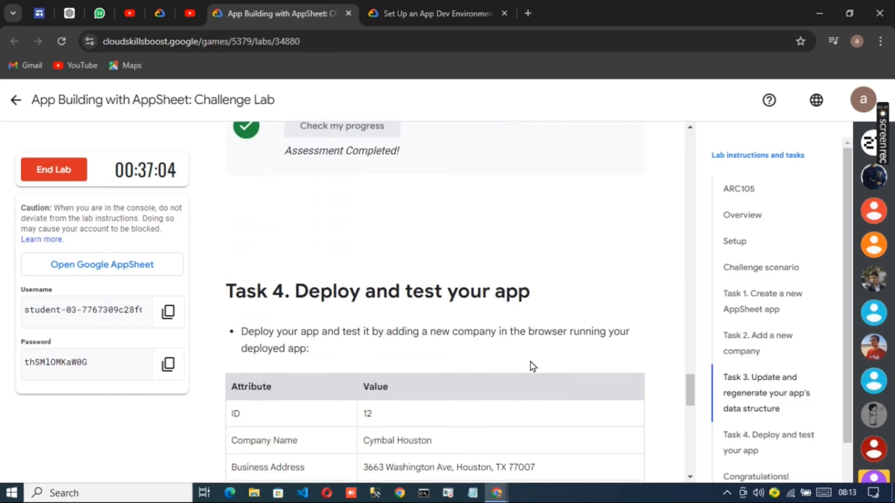
{"action": "scroll", "coordinate": [532, 366], "scroll_direction": "down", "scroll_amount": 1}
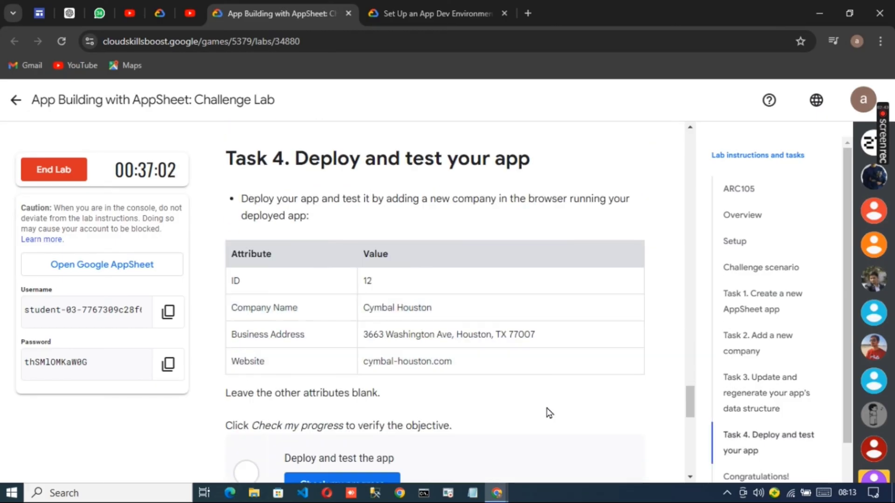
{"action": "left_click_drag", "start_coordinate": [361, 307], "coordinate": [447, 303]}
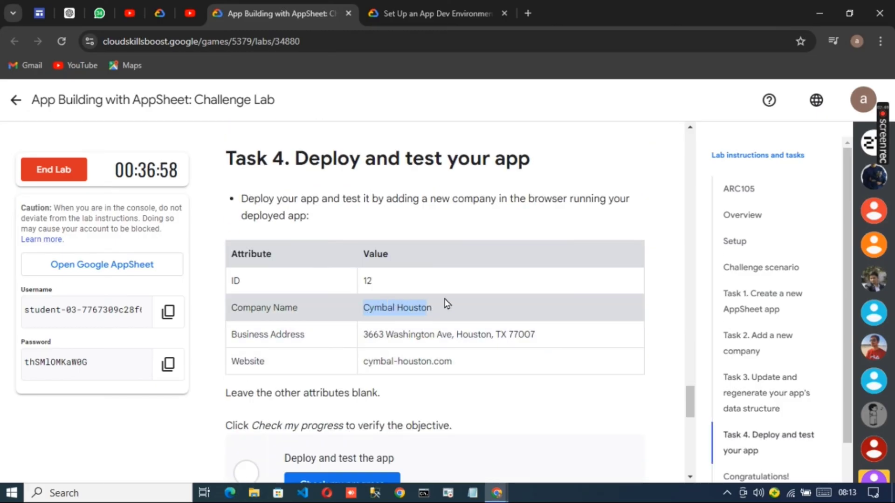
{"action": "right_click", "coordinate": [474, 299]}
{"action": "left_click", "coordinate": [513, 308]}
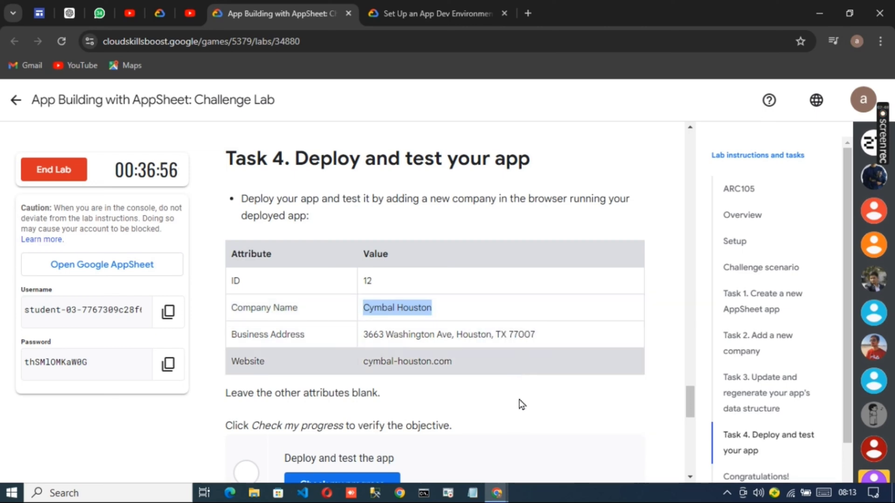
{"action": "mouse_move", "coordinate": [497, 497]}
{"action": "left_click", "coordinate": [534, 430]}
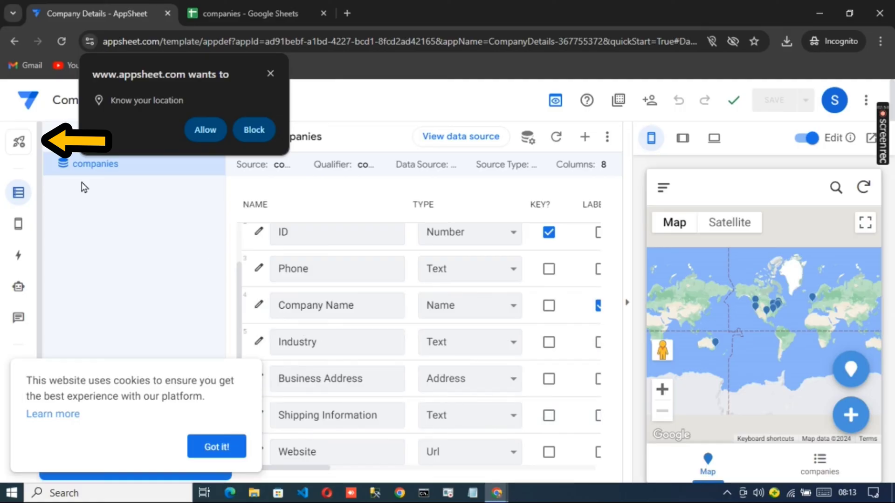
Open the Company Details app's deployment check and move the app to the deployed state.
{"action": "left_click", "coordinate": [25, 143]}
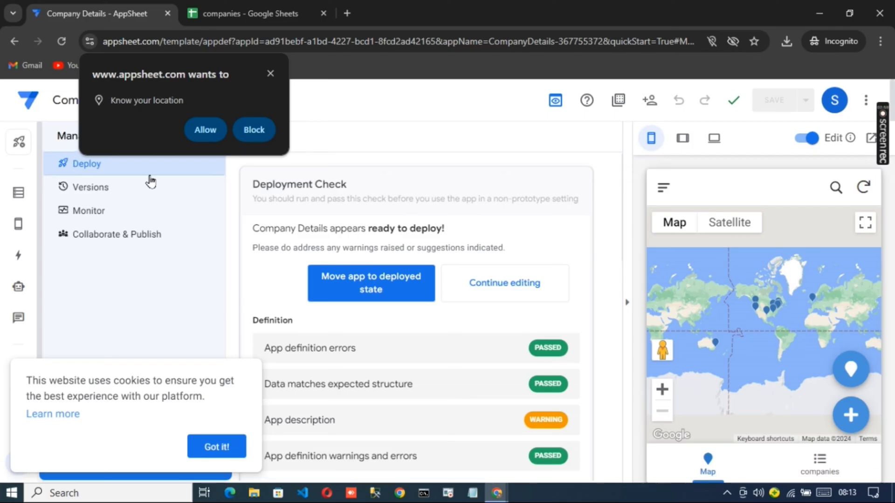
{"action": "left_click", "coordinate": [373, 283]}
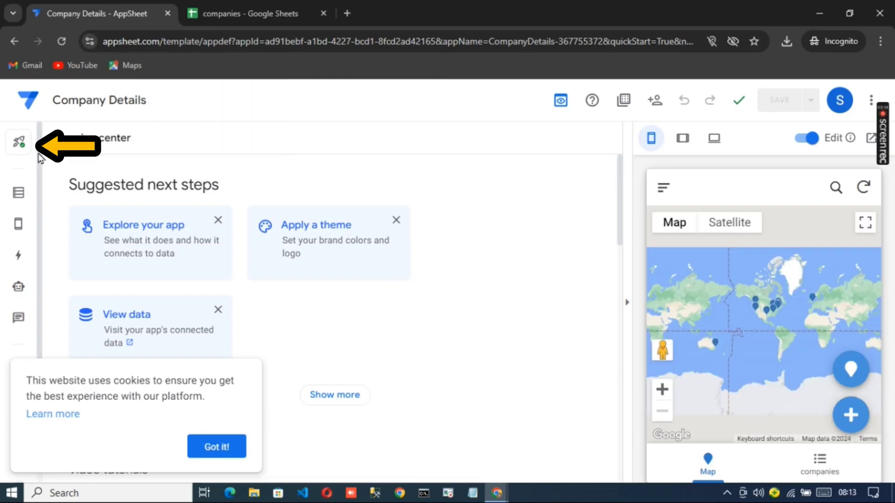
Copy the deployed Company Details app's browser link from its sharing links and close the Share app dialog.
{"action": "left_click", "coordinate": [23, 148]}
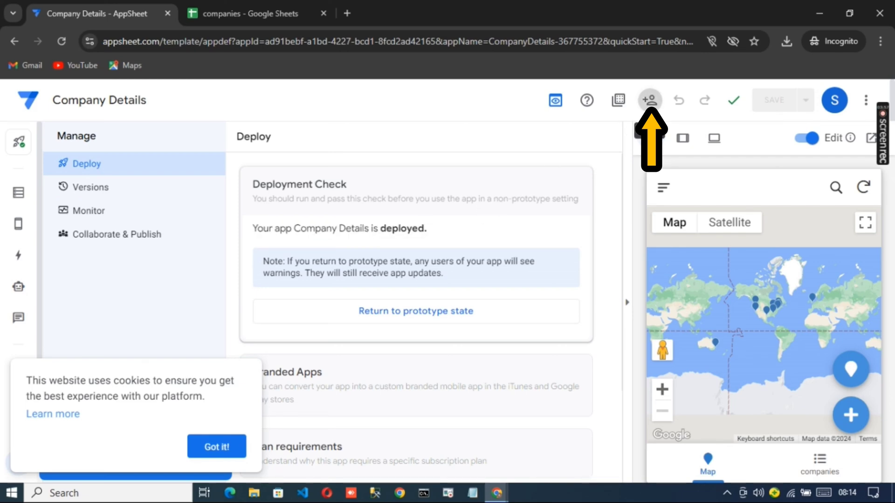
{"action": "left_click", "coordinate": [649, 100]}
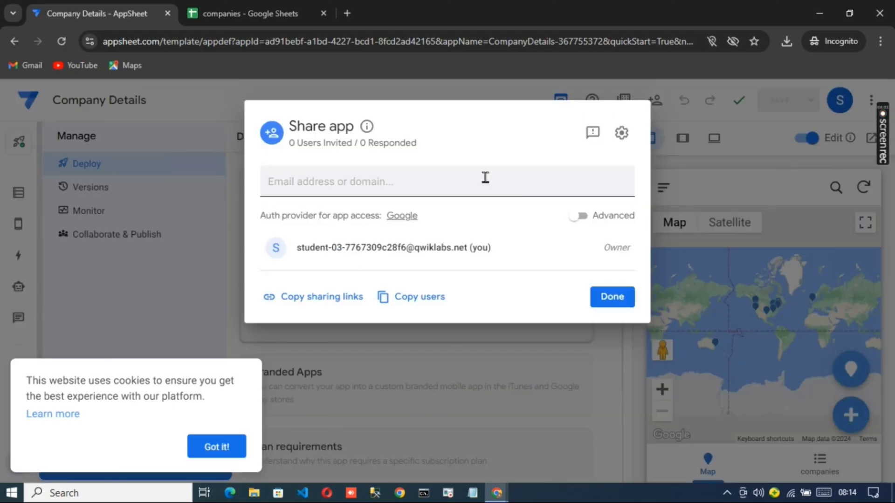
{"action": "left_click", "coordinate": [345, 302]}
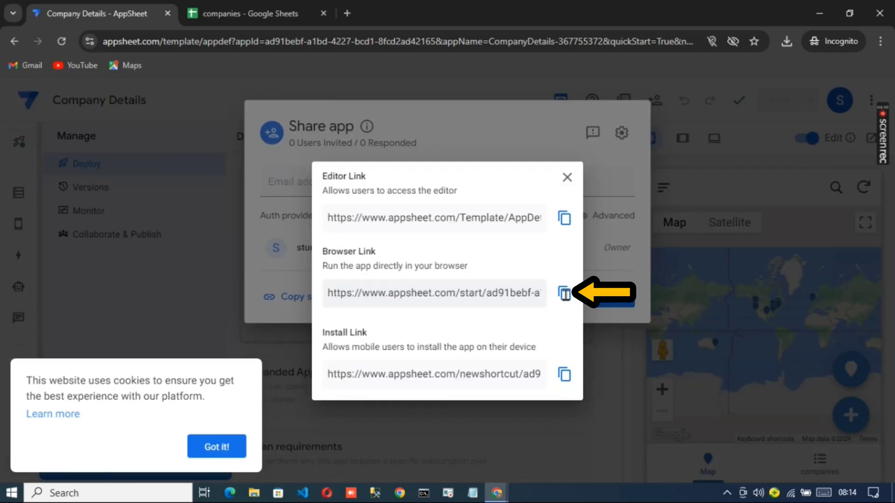
{"action": "left_click", "coordinate": [565, 293]}
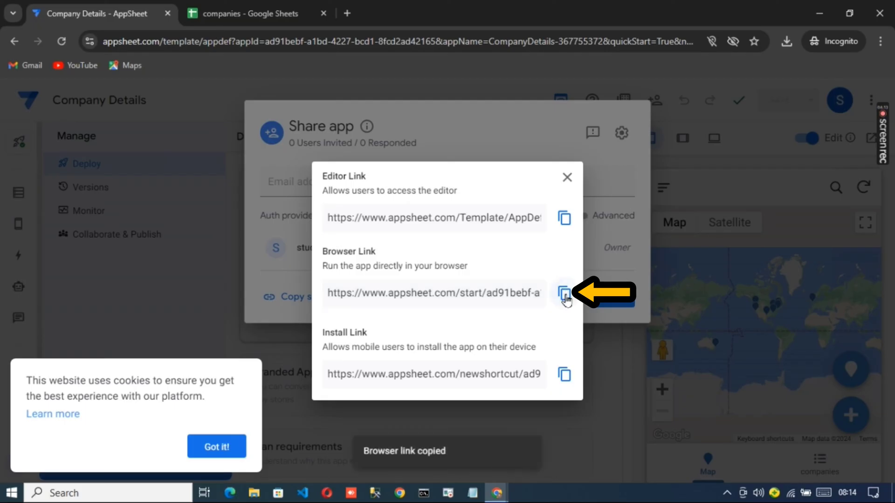
{"action": "left_click", "coordinate": [169, 303]}
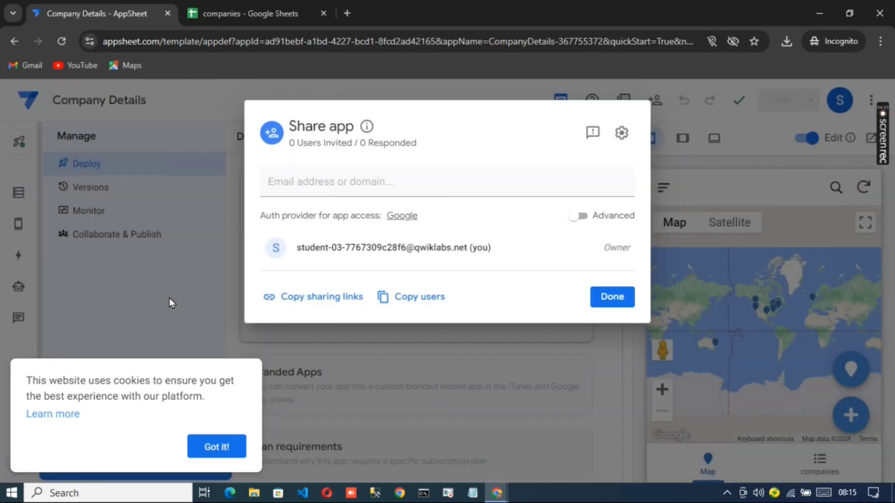
{"action": "left_click", "coordinate": [169, 298]}
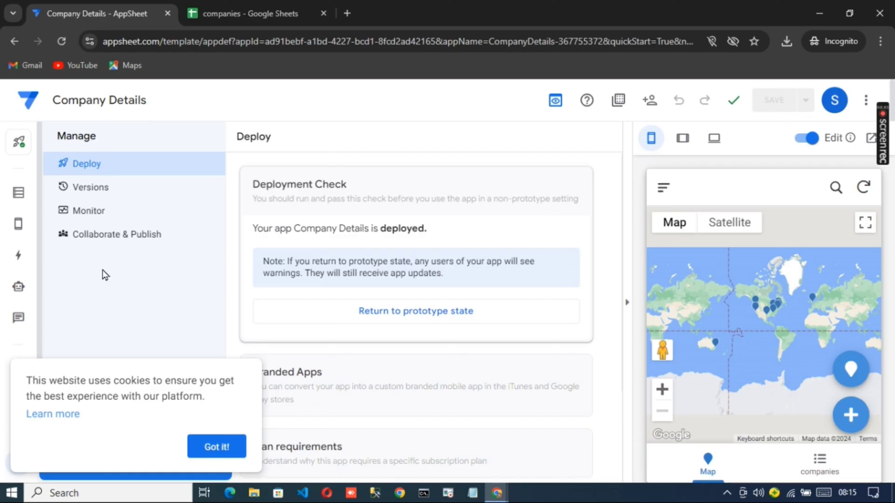
Load the deployed Company Details app in a new browser tab using the copied browser link.
{"action": "left_click", "coordinate": [344, 13]}
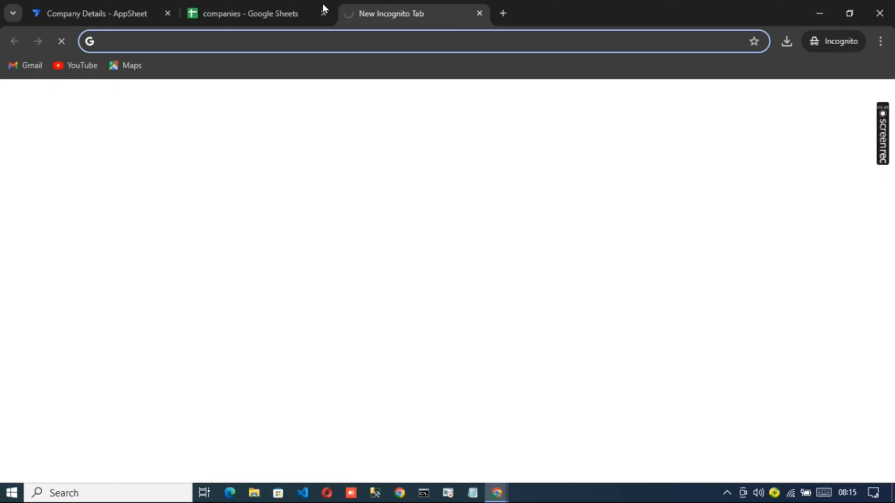
{"action": "key", "text": "ctrl+v"}
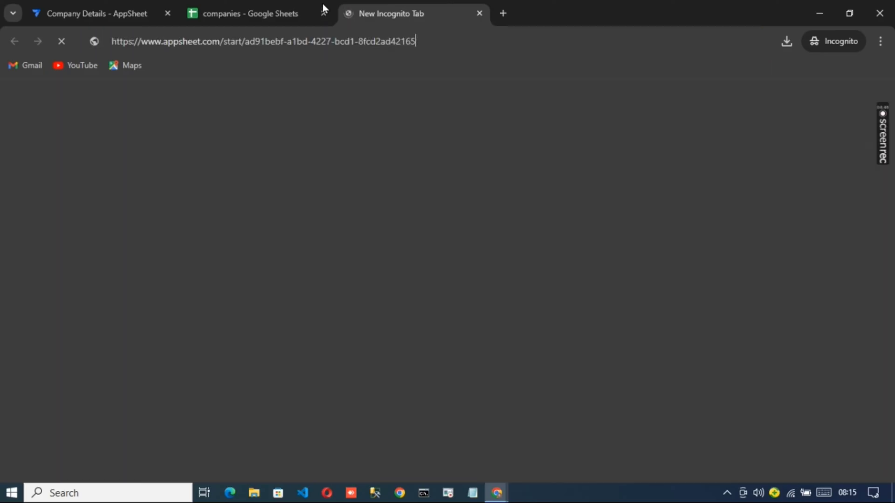
{"action": "key", "text": "Return"}
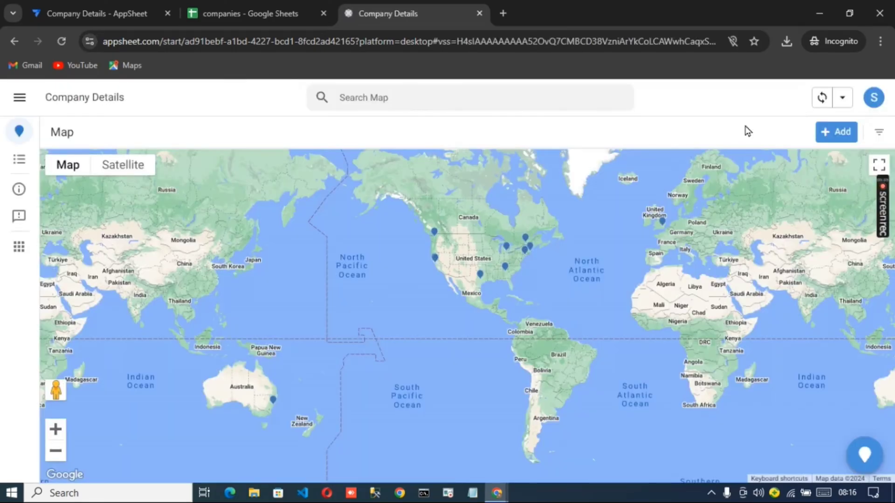
Start a new company record with ID 12 and the company name Cymbal Houston copied from the lab's Task 4 table.
{"action": "left_click", "coordinate": [833, 133]}
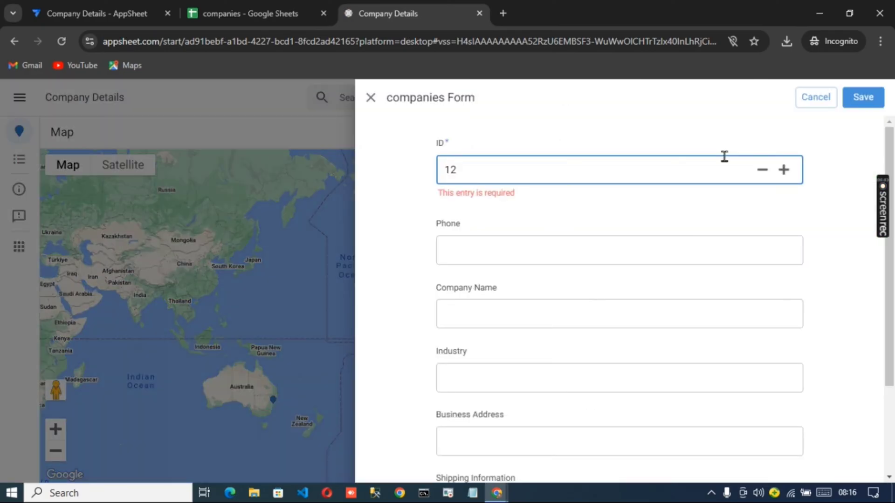
{"action": "type", "text": "12"}
{"action": "left_click", "coordinate": [501, 497]}
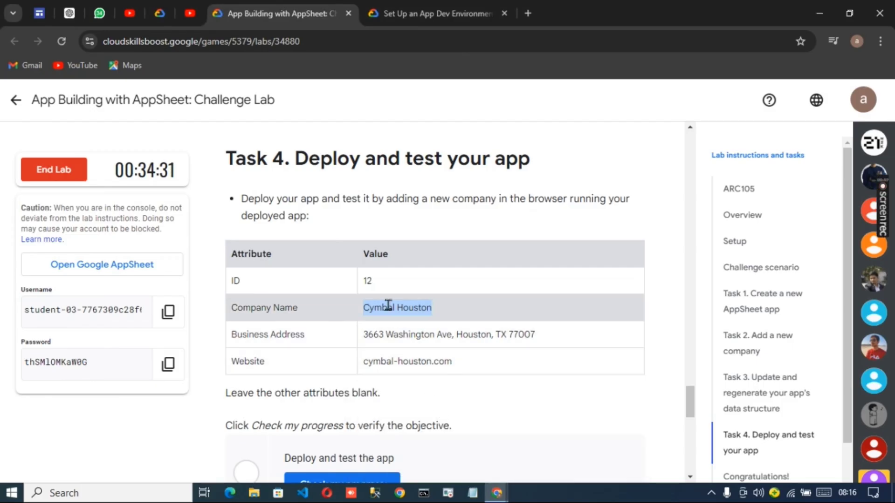
{"action": "right_click", "coordinate": [388, 305]}
{"action": "left_click", "coordinate": [457, 326]}
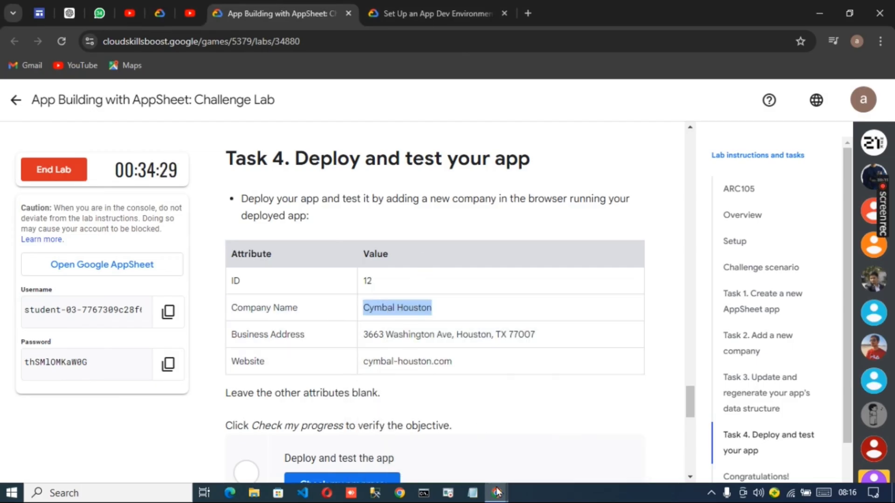
{"action": "mouse_move", "coordinate": [497, 492]}
{"action": "left_click", "coordinate": [523, 446]}
{"action": "left_click", "coordinate": [527, 302]}
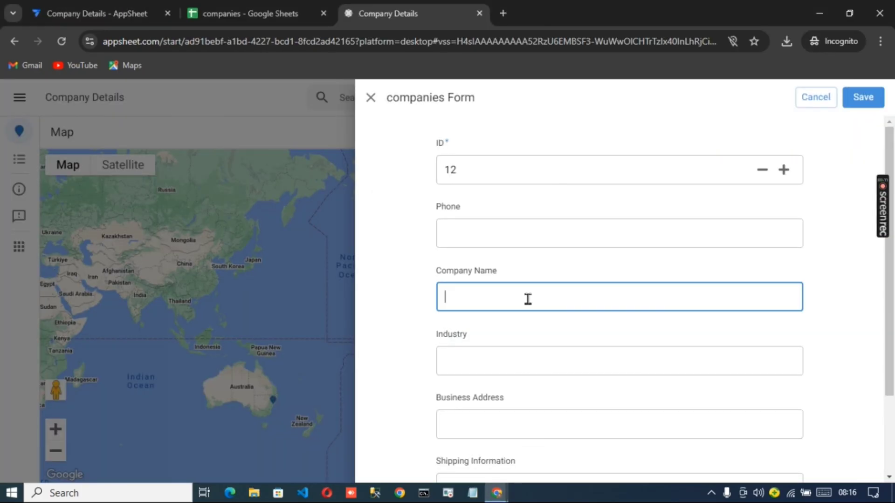
{"action": "key", "text": "ctrl+v"}
Copy the business address from the lab's Task 4 table into the new record's Business Address field.
{"action": "mouse_move", "coordinate": [497, 491]}
{"action": "left_click", "coordinate": [444, 439]}
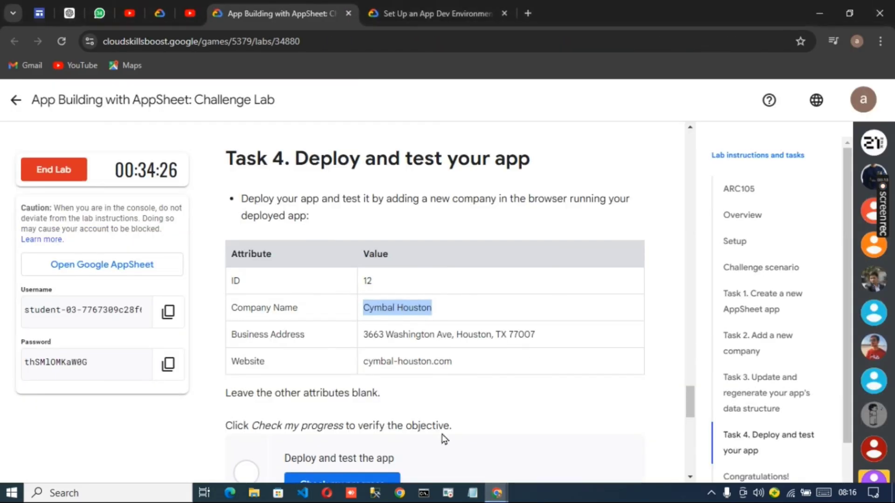
{"action": "left_click_drag", "start_coordinate": [361, 335], "coordinate": [558, 334]}
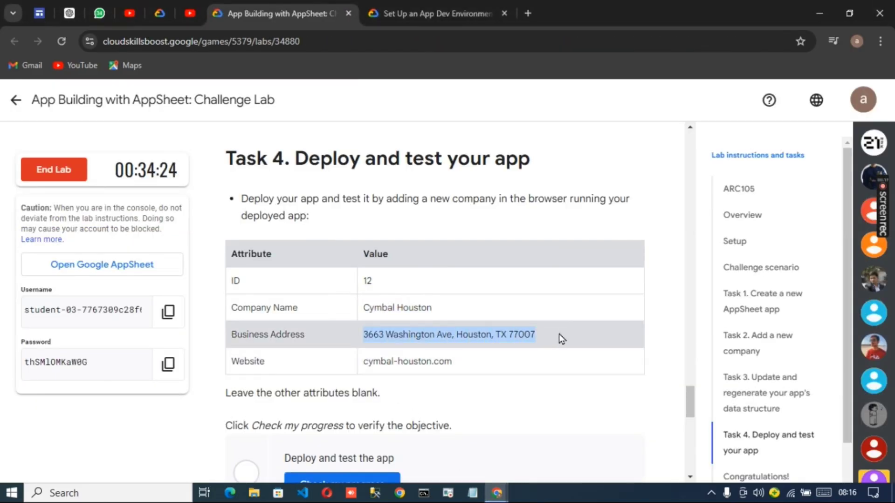
{"action": "right_click", "coordinate": [559, 334]}
{"action": "left_click", "coordinate": [624, 197]}
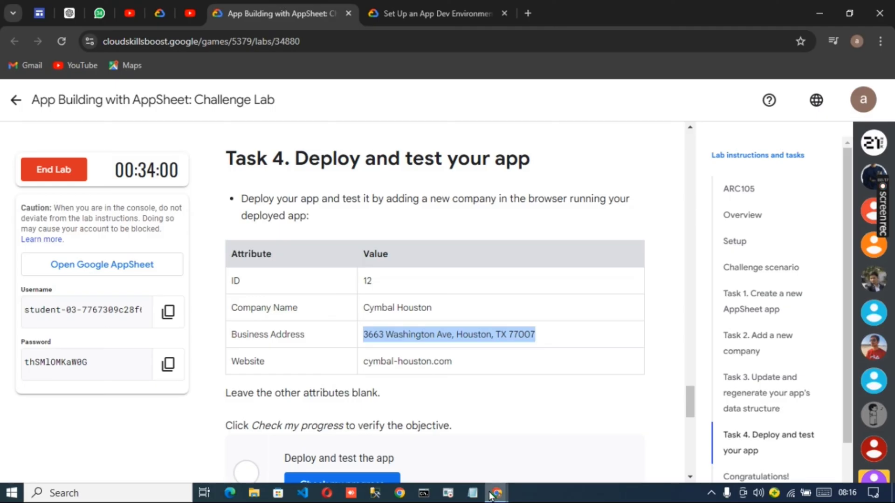
{"action": "mouse_move", "coordinate": [493, 495]}
{"action": "left_click", "coordinate": [531, 432]}
{"action": "left_click", "coordinate": [546, 424]}
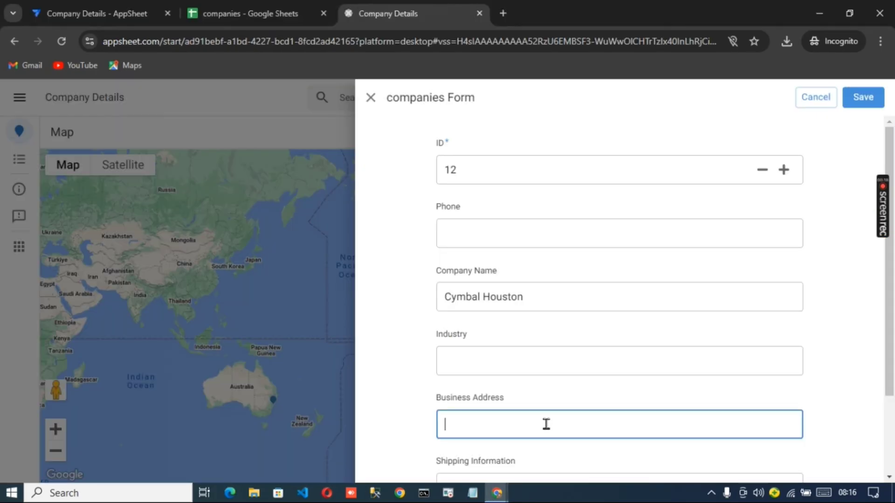
{"action": "key", "text": "ctrl+v"}
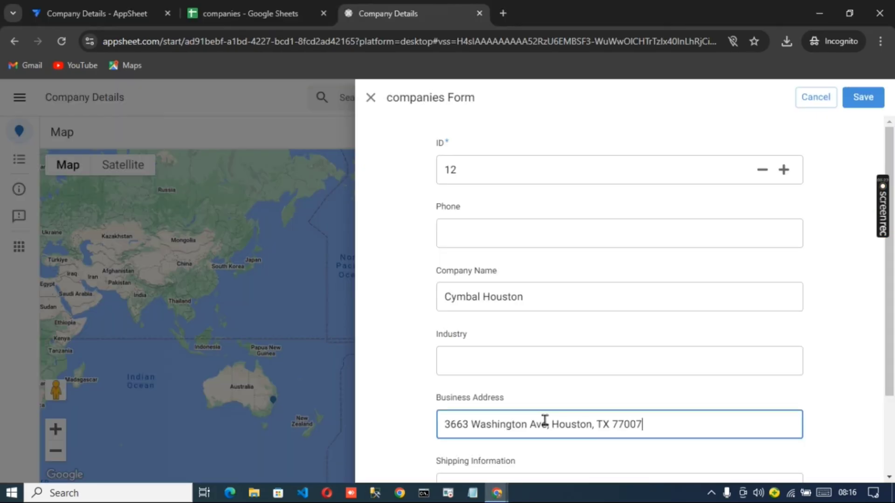
Copy cymbal-houston.com from the lab's Task 4 table into the new record's Website field.
{"action": "scroll", "coordinate": [543, 419], "scroll_direction": "down", "scroll_amount": 2}
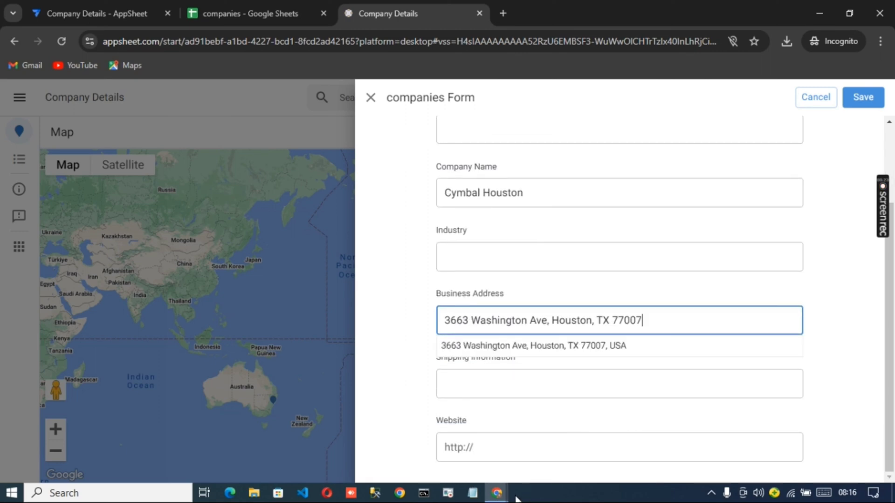
{"action": "left_click", "coordinate": [498, 498]}
{"action": "left_click", "coordinate": [448, 437]}
{"action": "left_click_drag", "start_coordinate": [355, 362], "coordinate": [461, 361]}
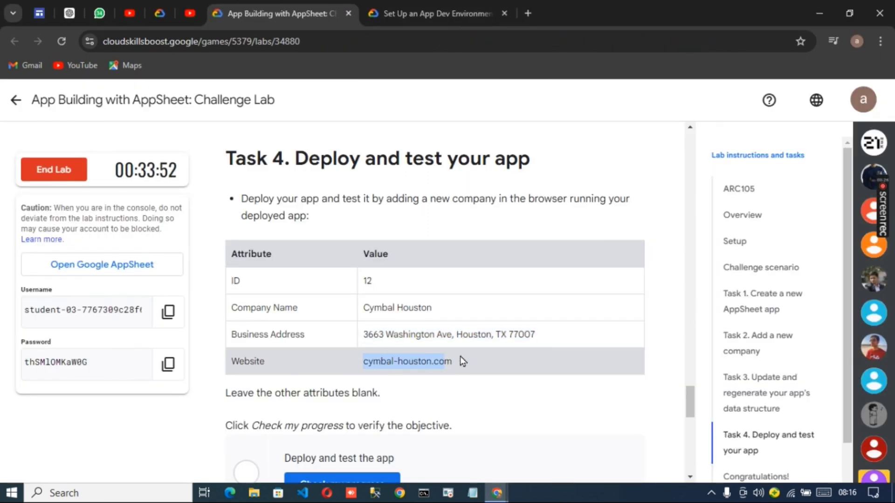
{"action": "right_click", "coordinate": [475, 356]}
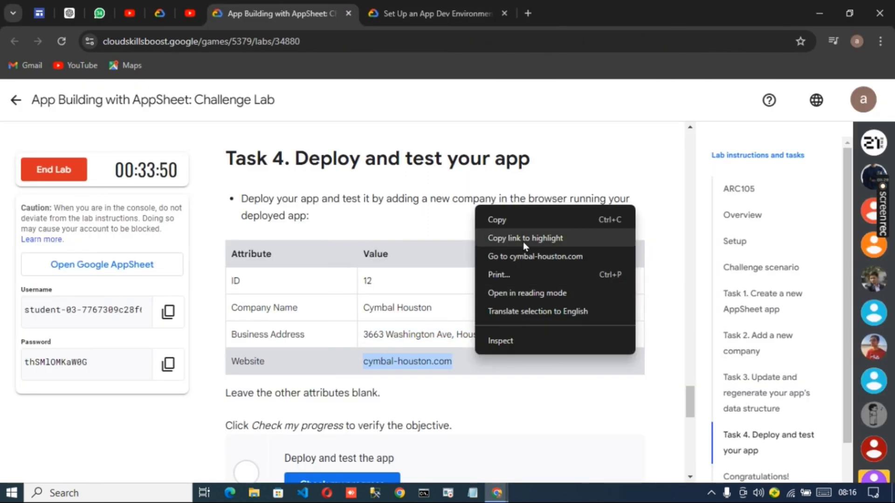
{"action": "left_click", "coordinate": [526, 212]}
{"action": "mouse_move", "coordinate": [497, 493]}
{"action": "left_click", "coordinate": [554, 434]}
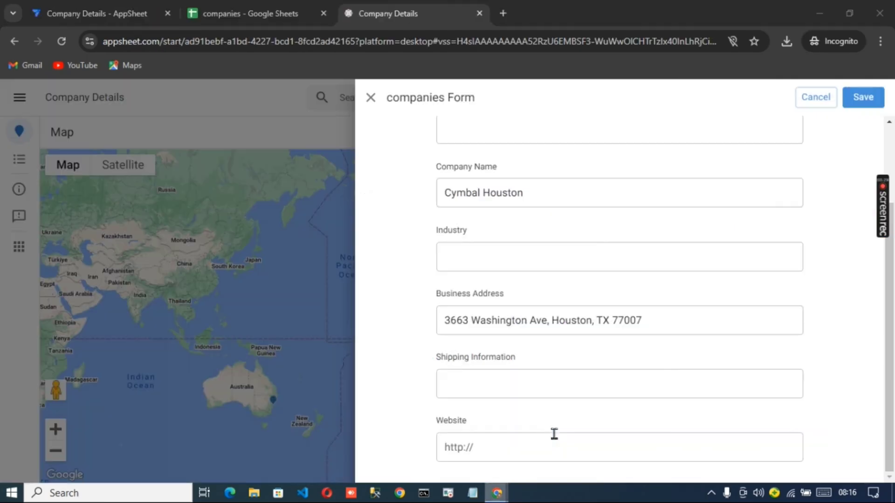
{"action": "left_click", "coordinate": [533, 451]}
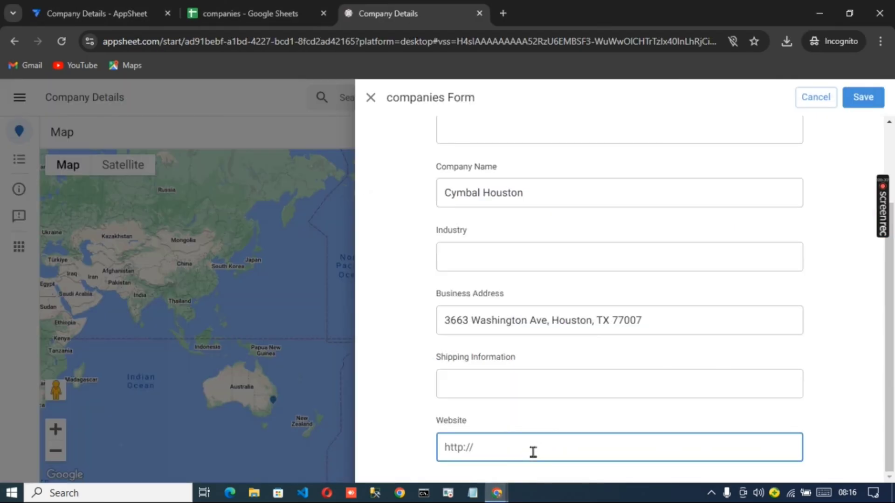
{"action": "key", "text": "ctrl+v"}
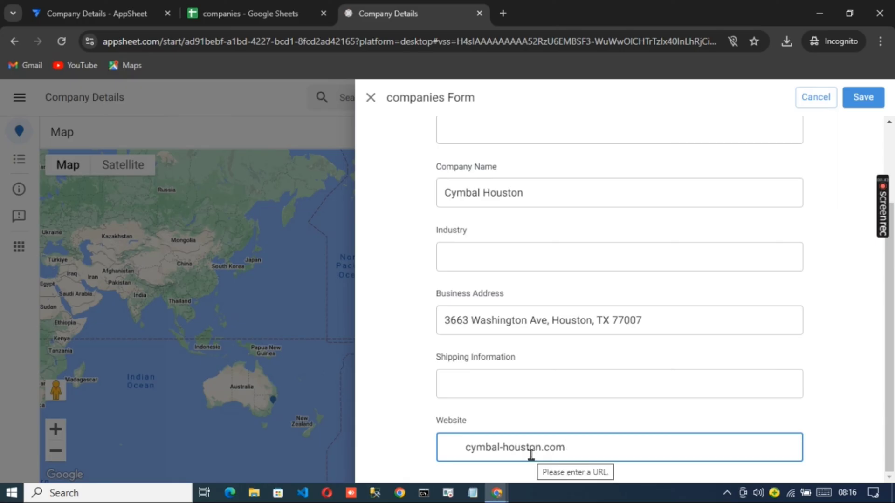
Save the Cymbal Houston record and look through the app's companies list.
{"action": "left_click", "coordinate": [866, 99]}
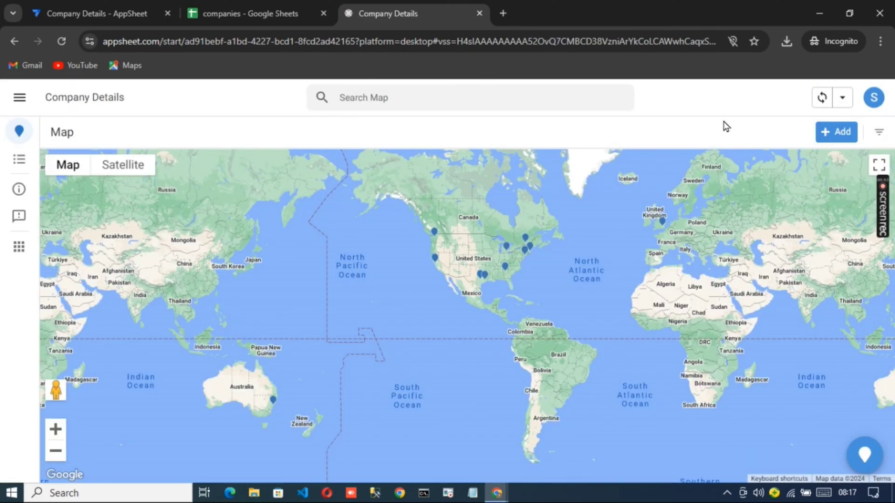
{"action": "left_click", "coordinate": [20, 164]}
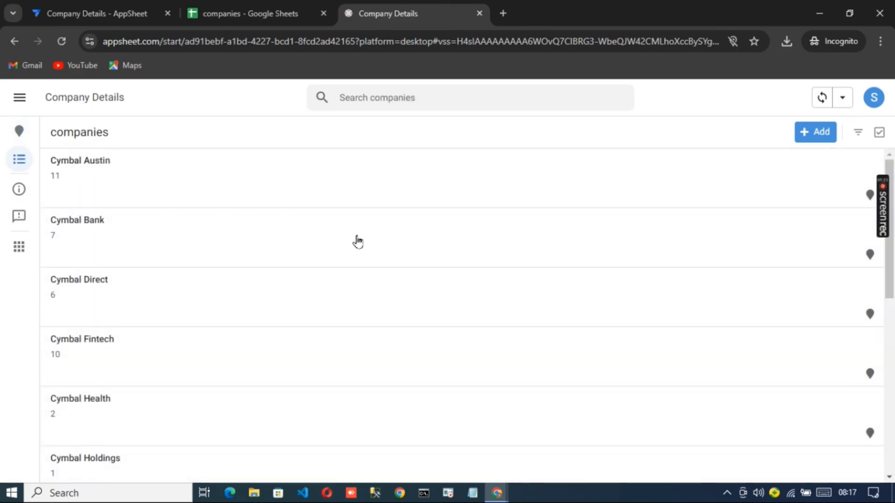
{"action": "scroll", "coordinate": [358, 241], "scroll_direction": "down", "scroll_amount": 9}
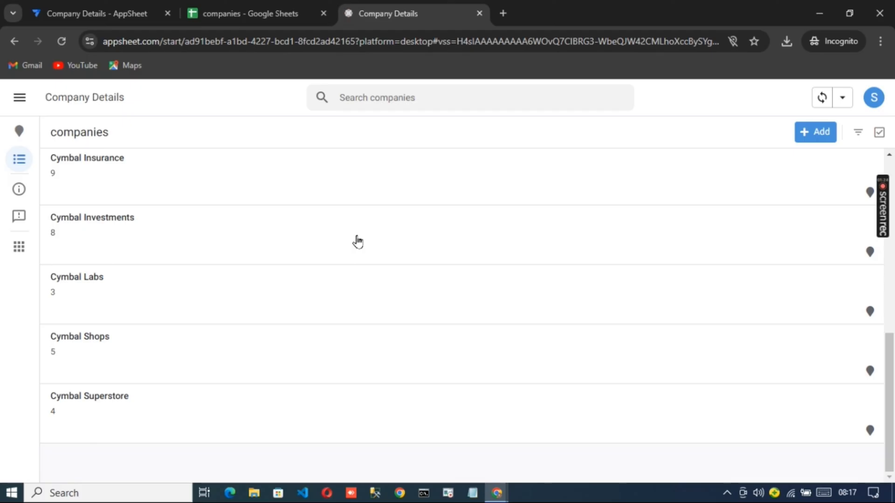
Return to the lab page and check the progress of Task 4, Deploy and test the app.
{"action": "mouse_move", "coordinate": [497, 493]}
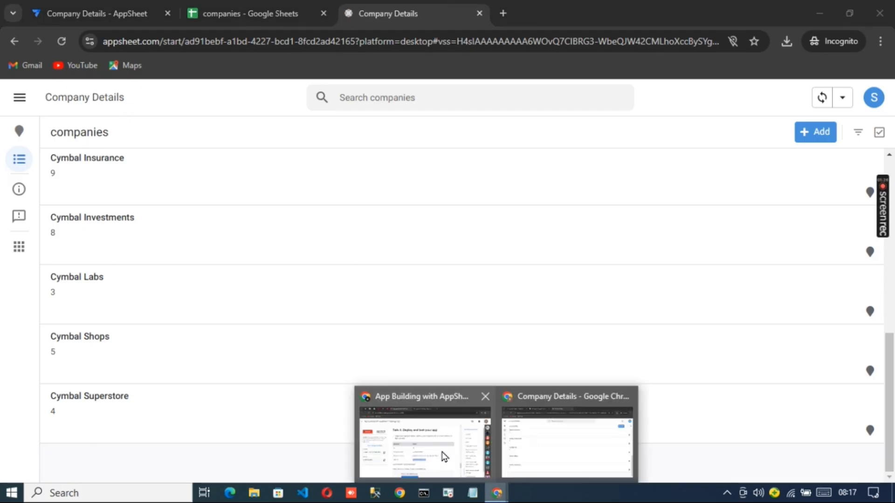
{"action": "left_click", "coordinate": [444, 457]}
{"action": "scroll", "coordinate": [379, 421], "scroll_direction": "down", "scroll_amount": 4}
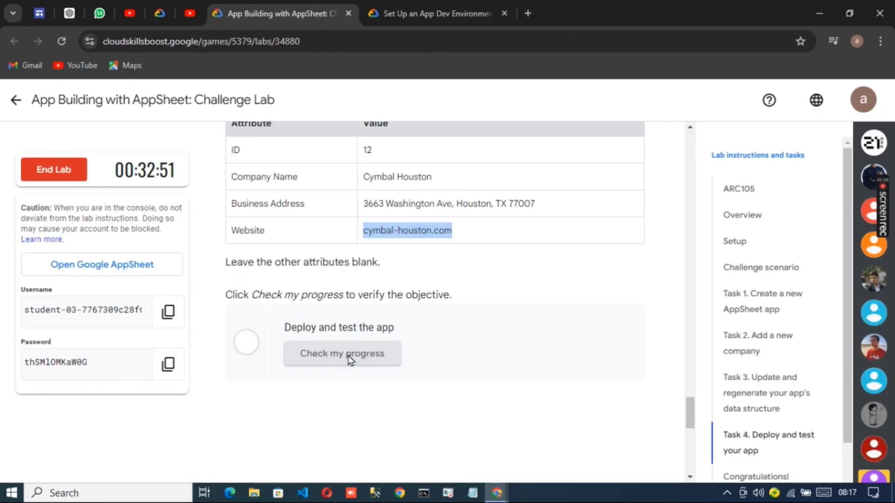
{"action": "left_click", "coordinate": [348, 355]}
{"action": "scroll", "coordinate": [298, 391], "scroll_direction": "down", "scroll_amount": 2}
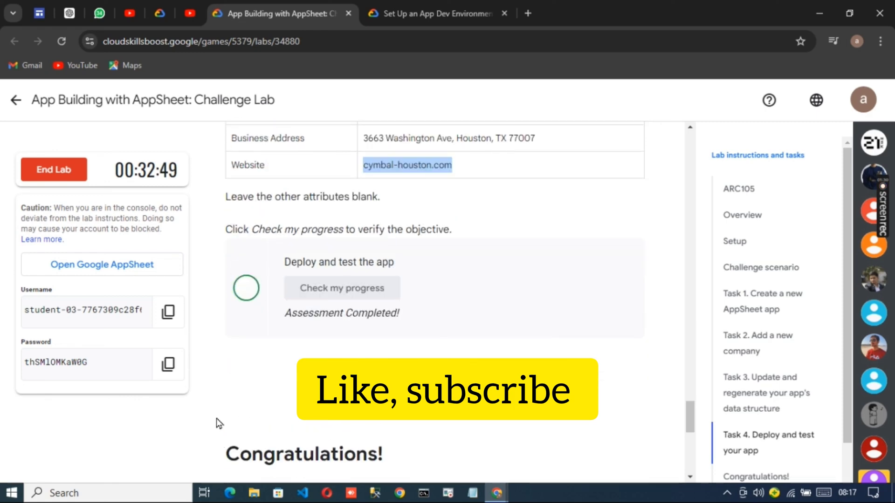
{"action": "left_click_drag", "start_coordinate": [220, 423], "coordinate": [413, 427]}
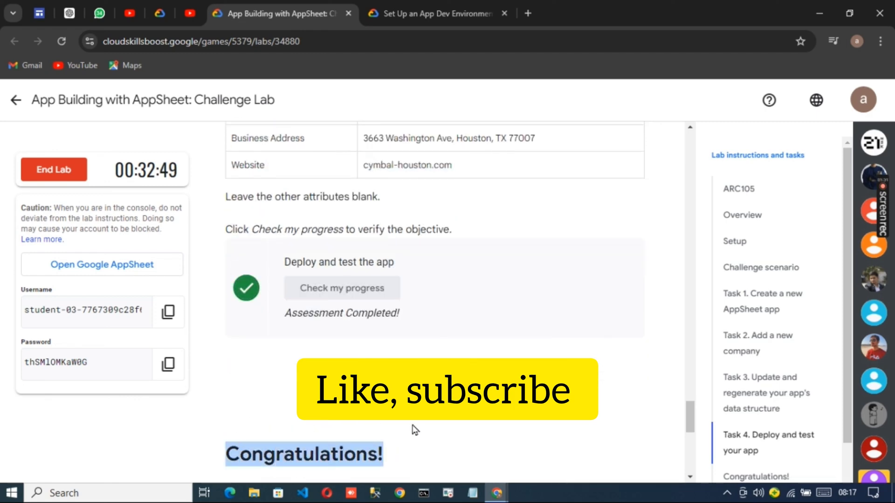
End the lab and dismiss the satisfaction survey without submitting it.
{"action": "left_click", "coordinate": [64, 176]}
{"action": "left_click", "coordinate": [576, 328]}
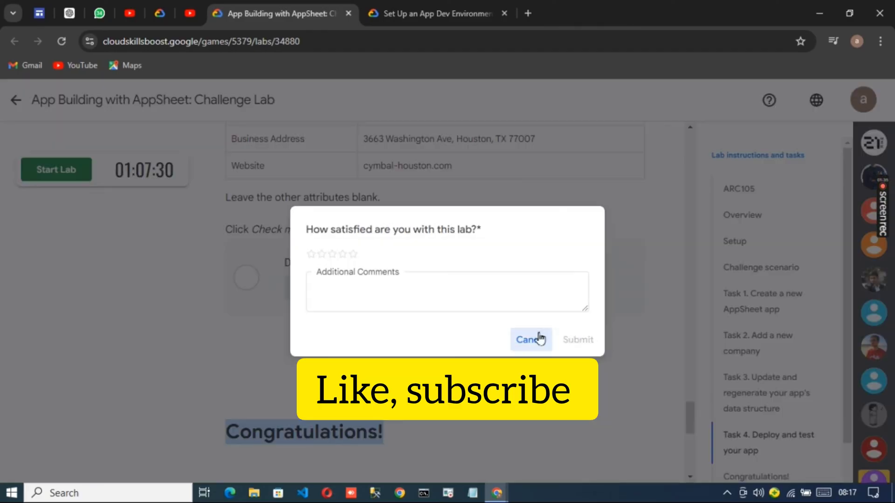
{"action": "left_click", "coordinate": [536, 338]}
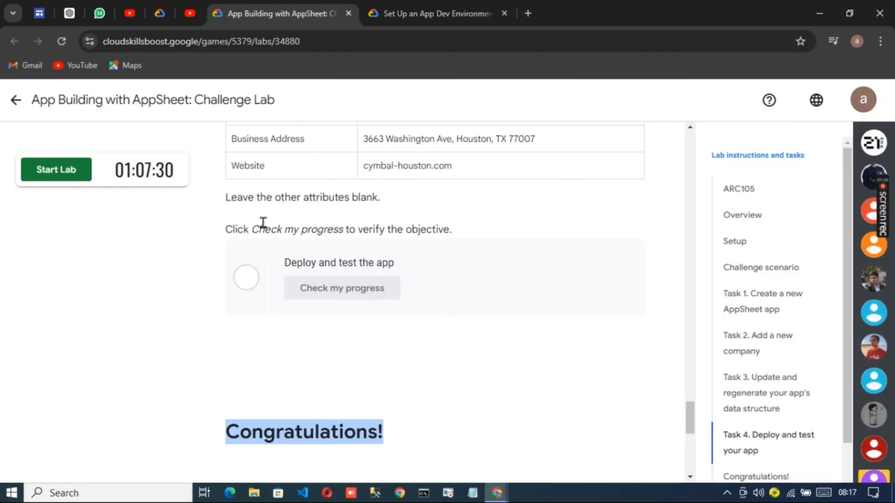
Go back to the Level 1 game page and check the AppSheet challenge lab's completion status under Dev Delight!
{"action": "left_click", "coordinate": [15, 100]}
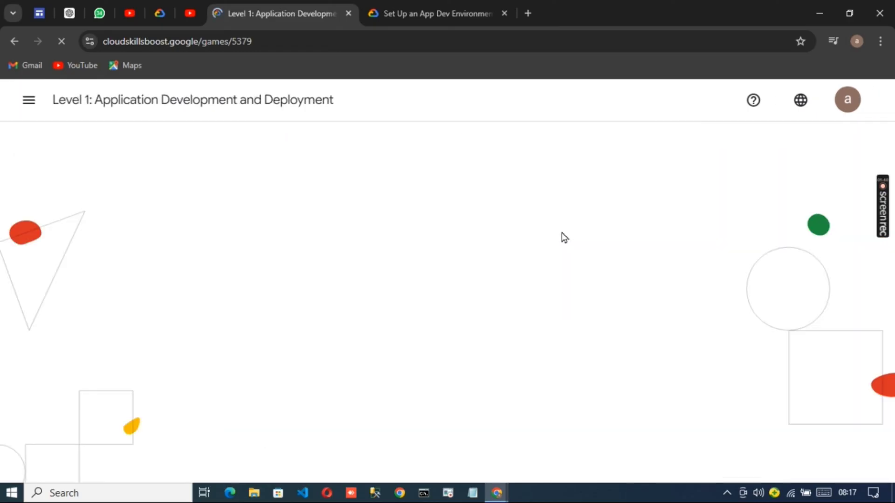
{"action": "scroll", "coordinate": [562, 234], "scroll_direction": "down", "scroll_amount": 15}
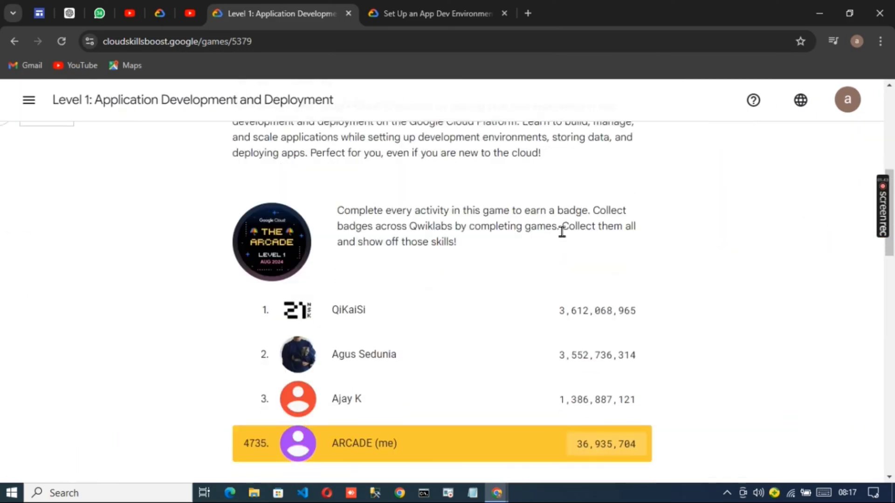
{"action": "left_click", "coordinate": [614, 262]}
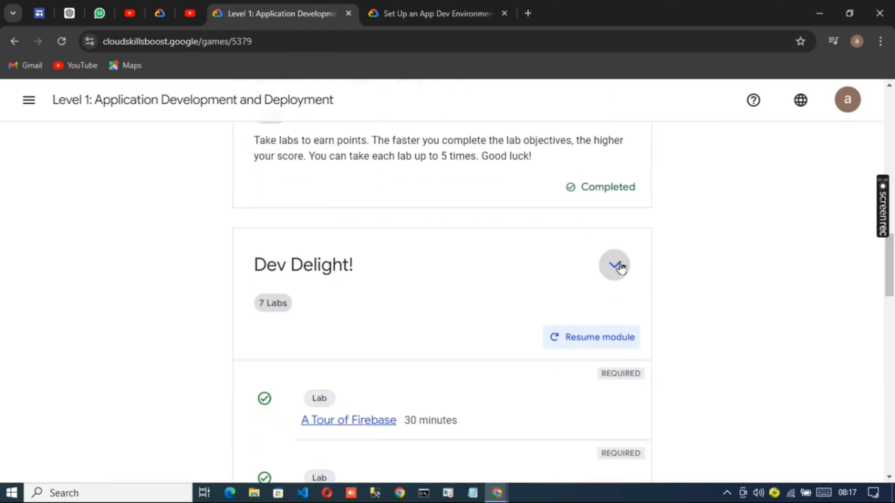
{"action": "scroll", "coordinate": [619, 263], "scroll_direction": "down", "scroll_amount": 4}
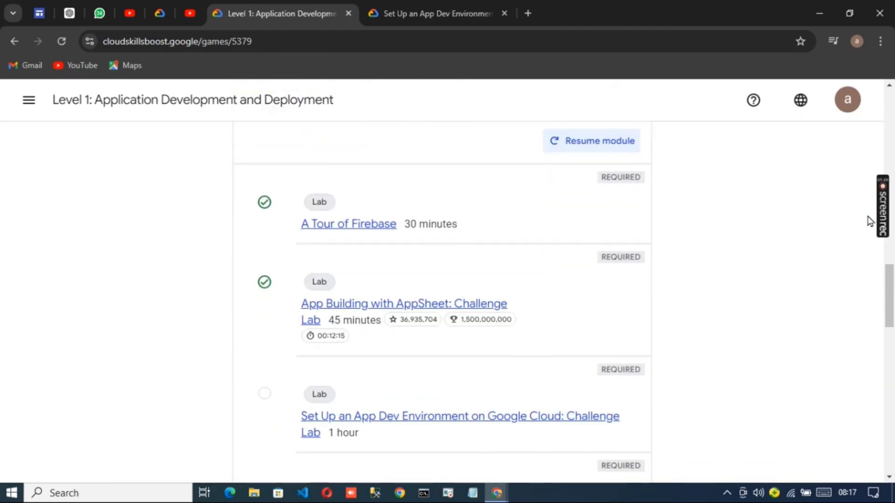